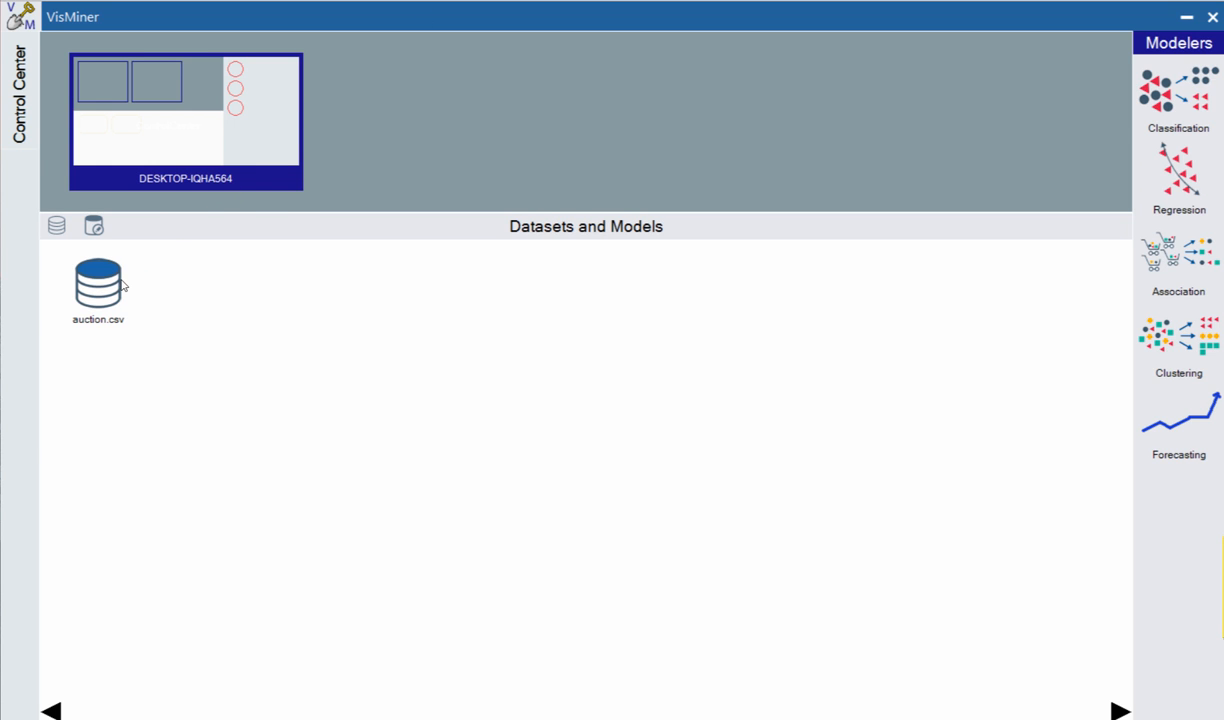
Step: View the summary statistics of auction.csv and examine the distinct values of the IsBadBuy column
{"action": "mouse_move", "coordinate": [114, 297]}
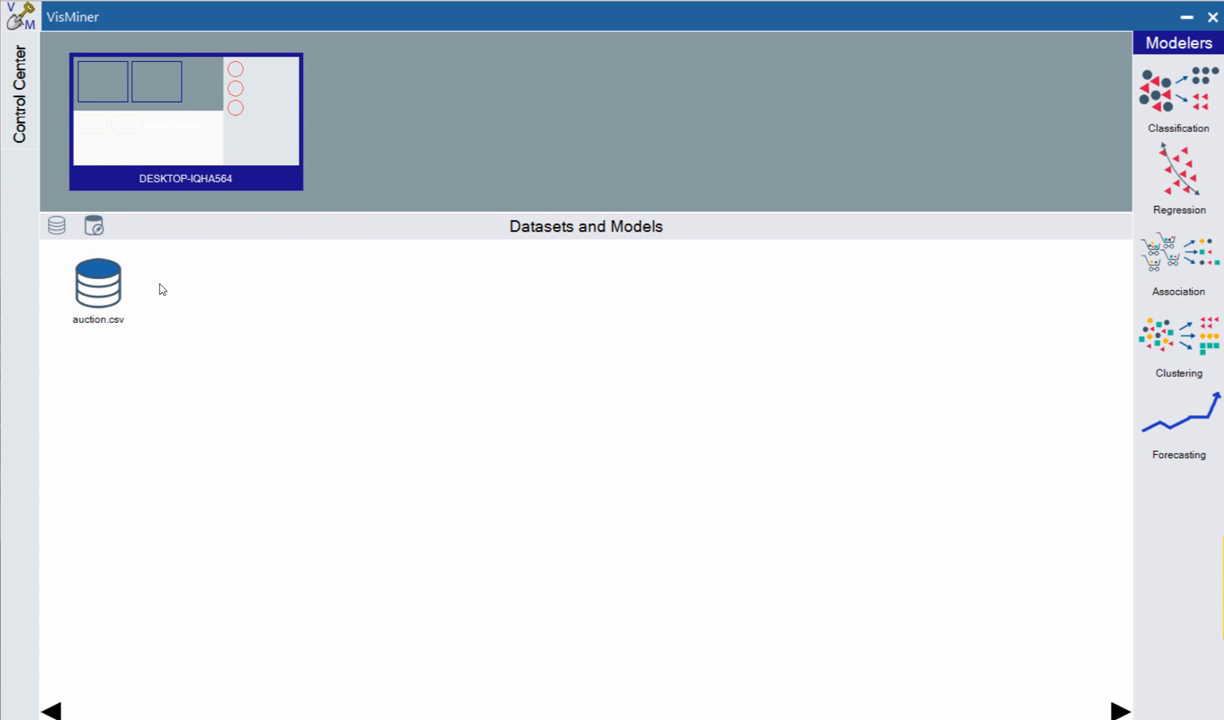
{"action": "right_click", "coordinate": [95, 289]}
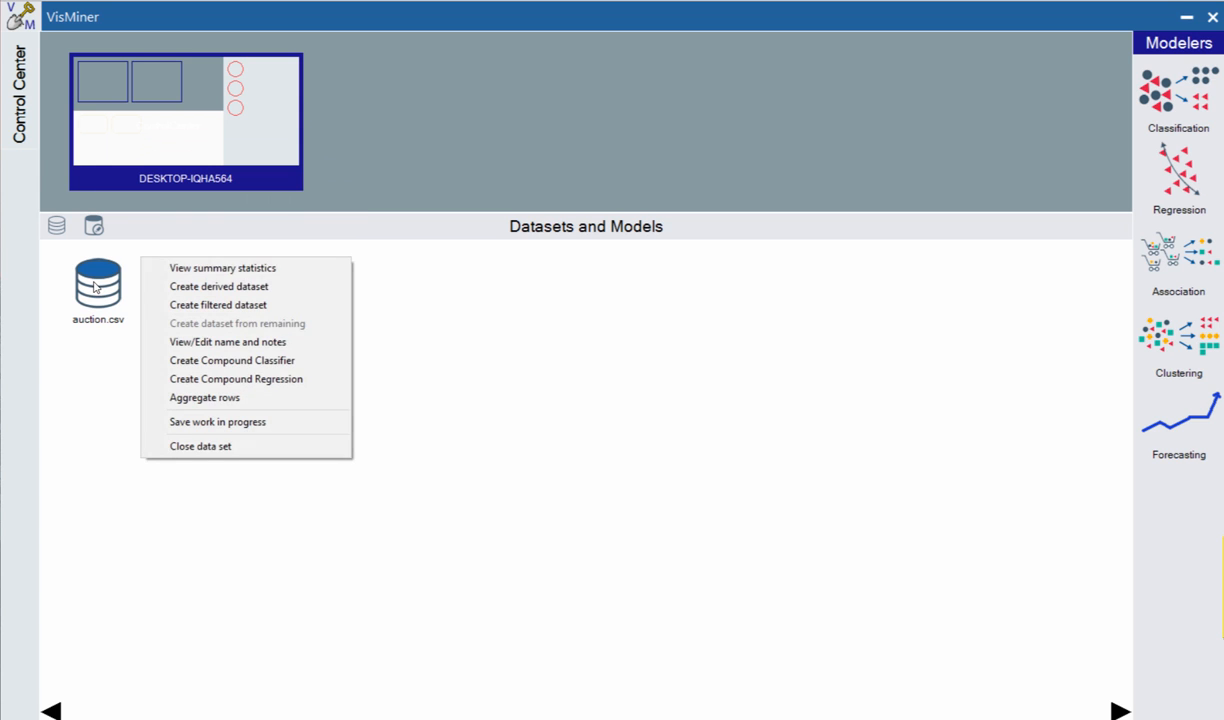
{"action": "left_click", "coordinate": [165, 266]}
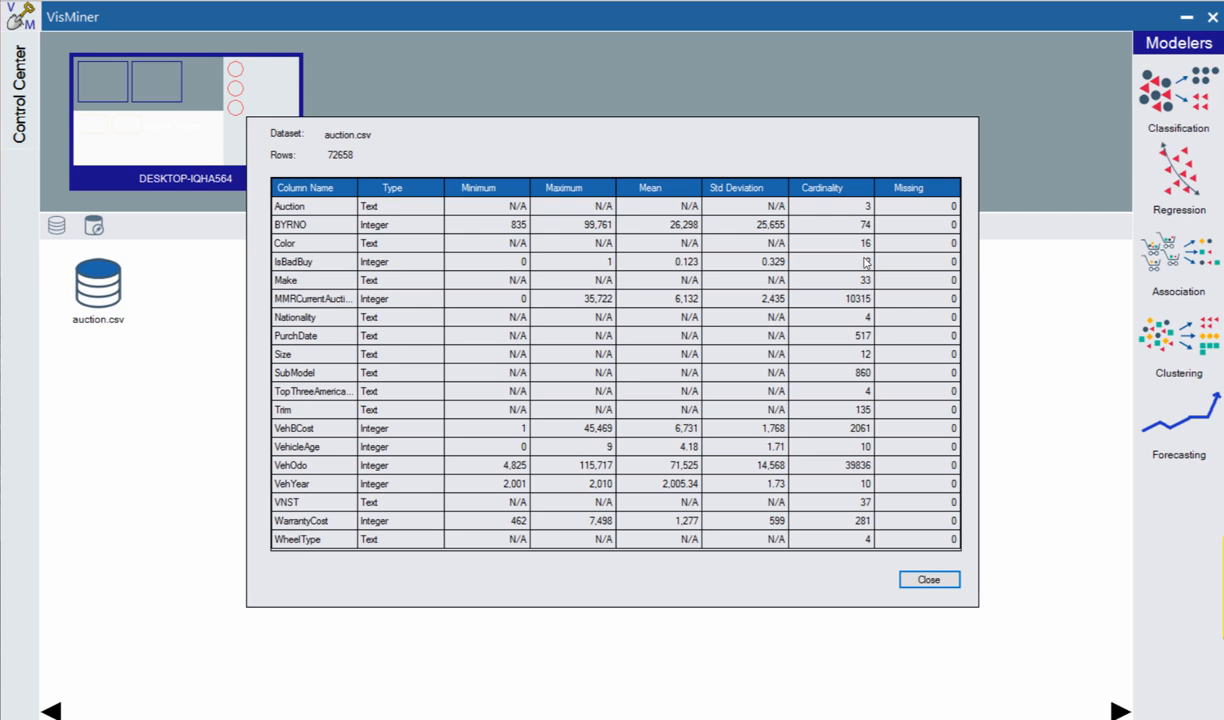
{"action": "mouse_move", "coordinate": [871, 264]}
{"action": "left_click", "coordinate": [870, 262]}
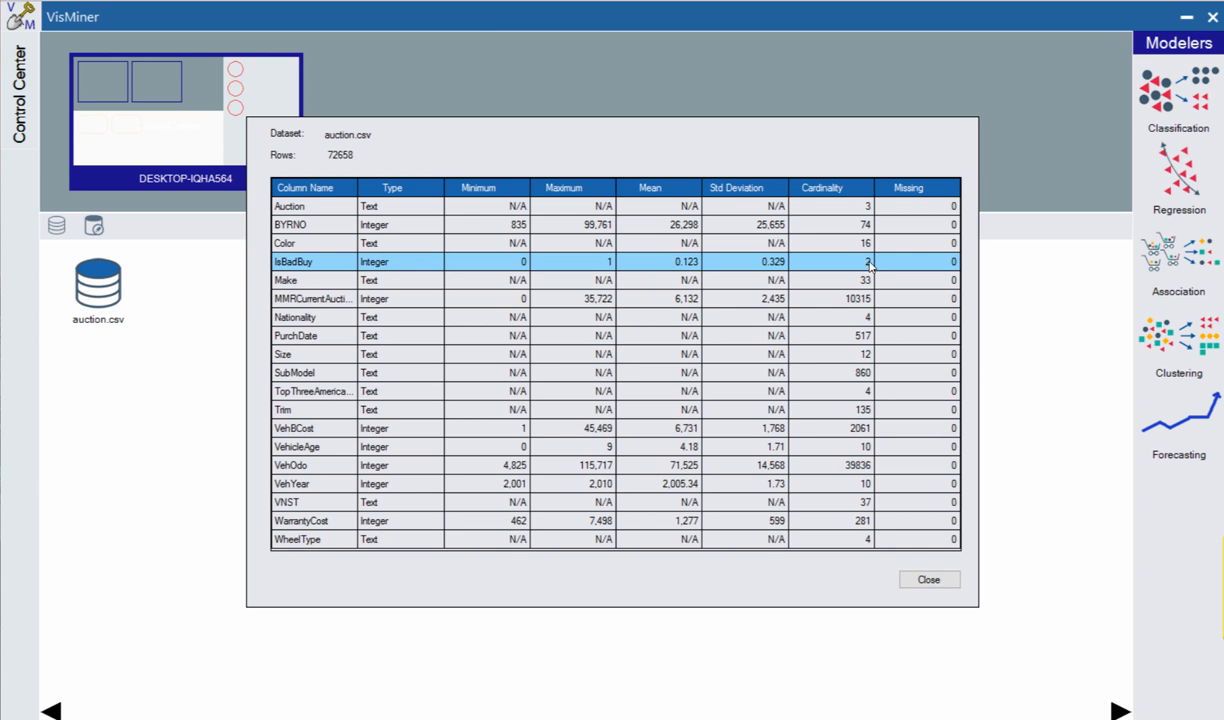
{"action": "key", "text": "Down"}
{"action": "key", "text": "Down"}
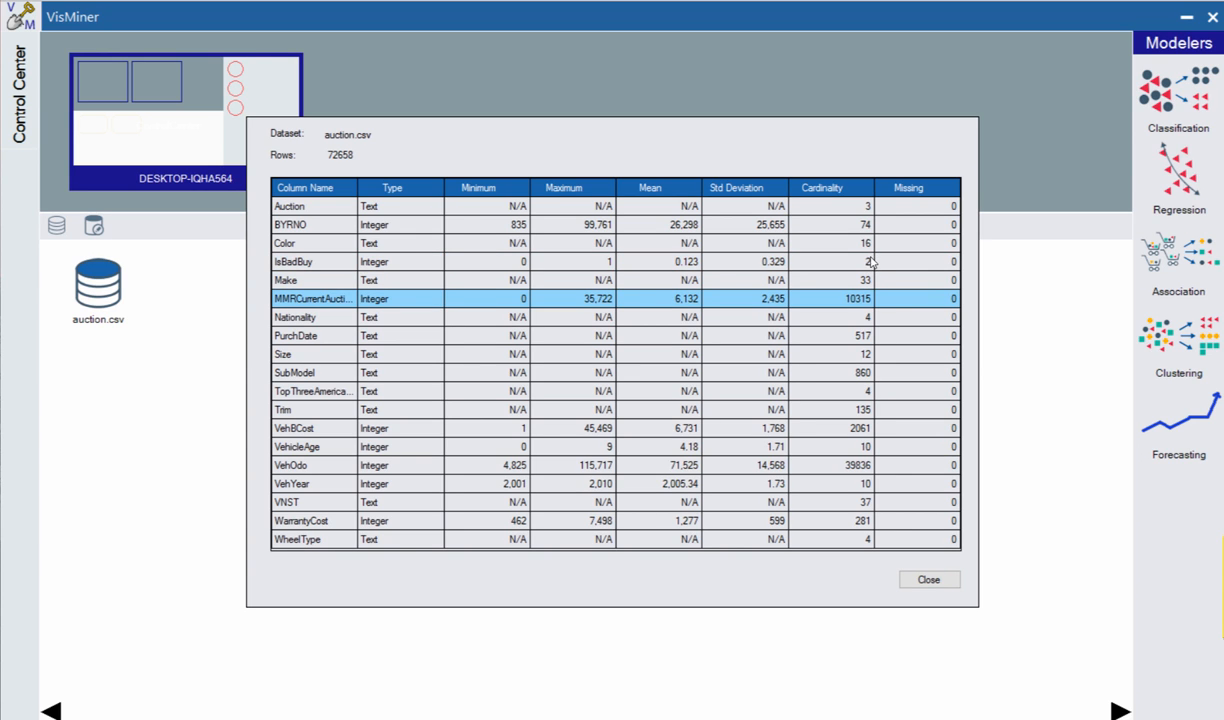
{"action": "mouse_move", "coordinate": [872, 264]}
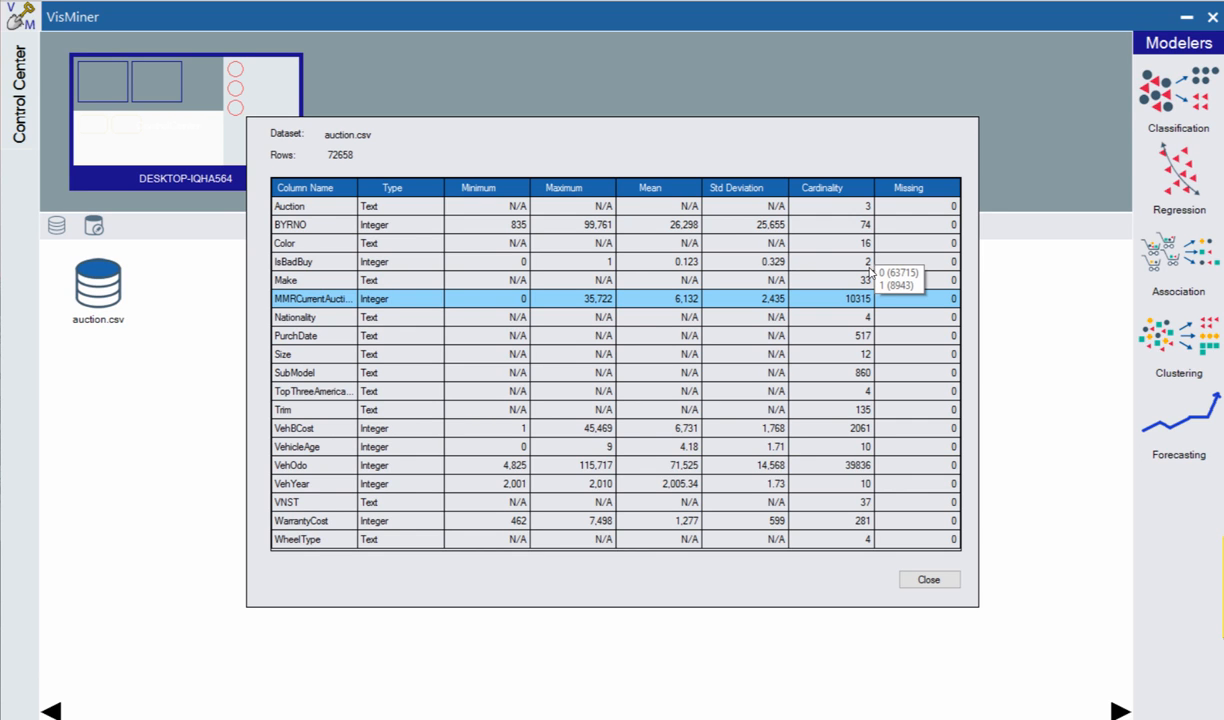
{"action": "left_click", "coordinate": [929, 579]}
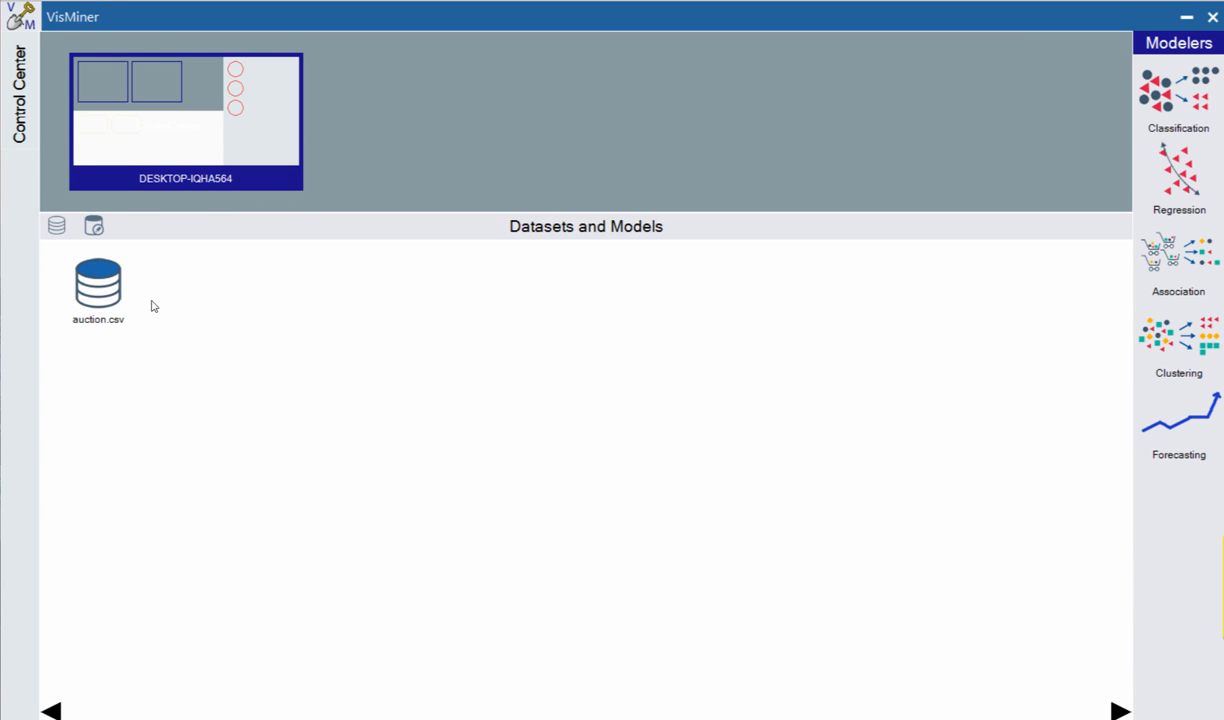
Step: View the correlation matrix of auction.csv and examine the coefficients between IsBadBuy and the other columns
{"action": "mouse_move", "coordinate": [81, 289]}
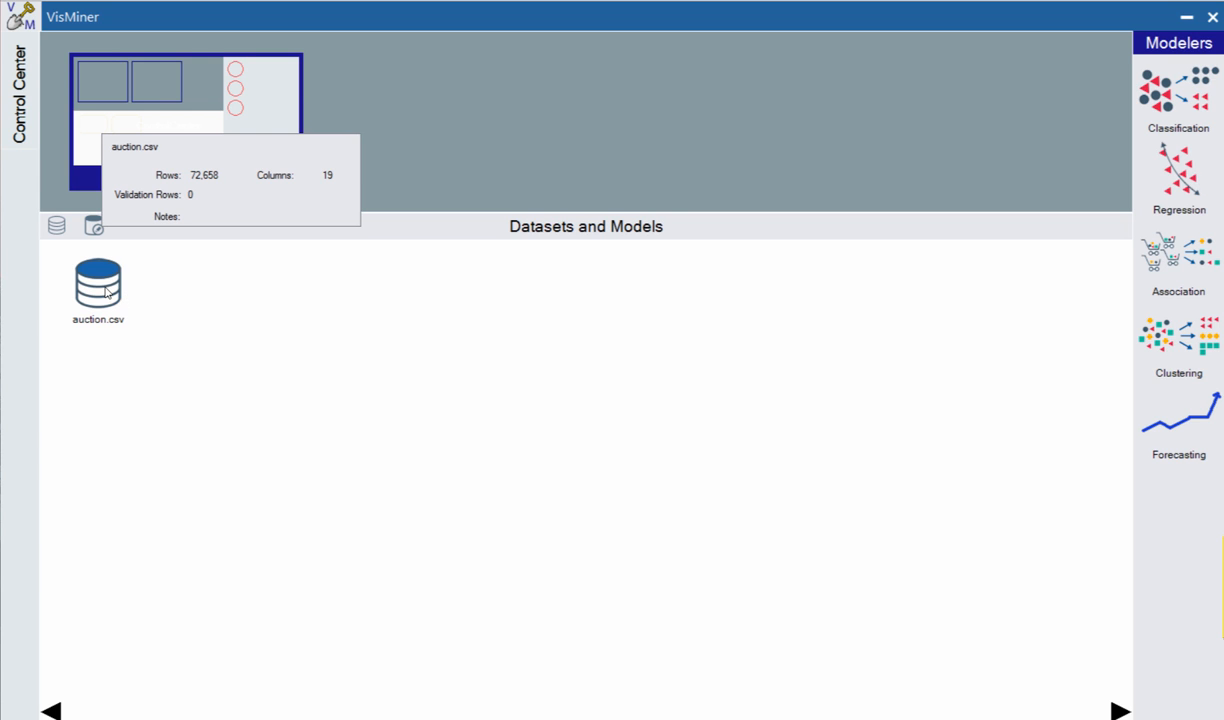
{"action": "left_click_drag", "start_coordinate": [110, 293], "coordinate": [168, 136]}
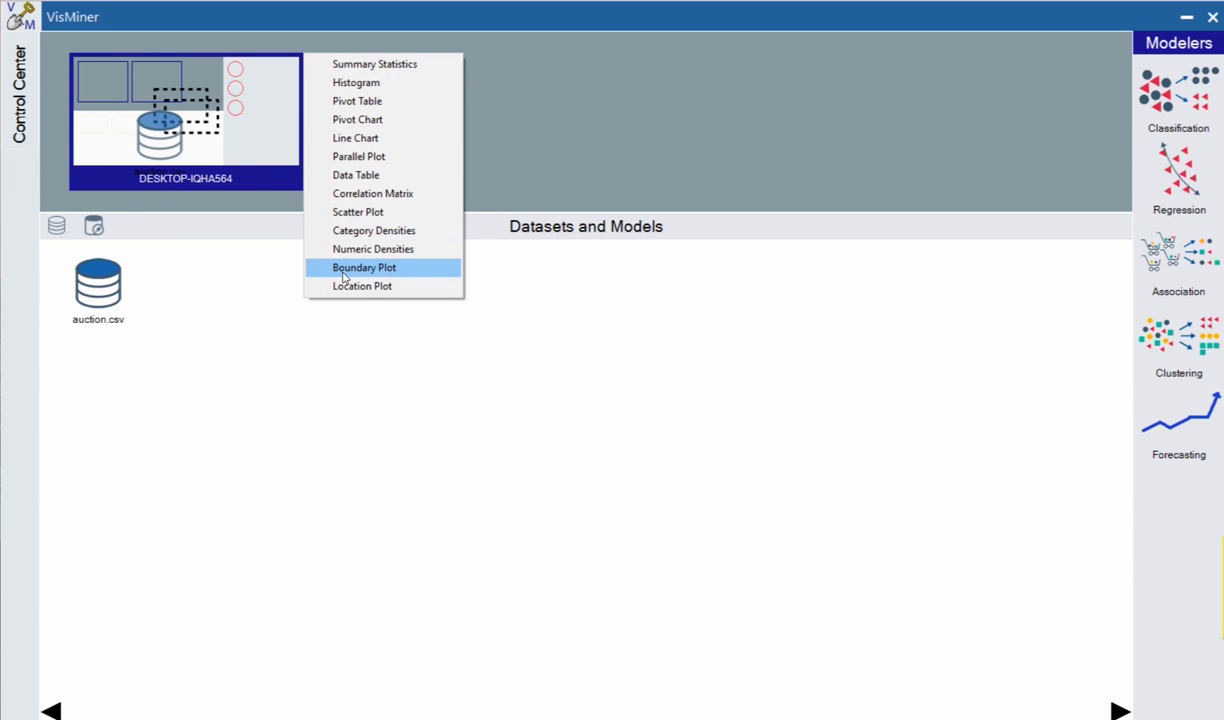
{"action": "left_click", "coordinate": [352, 193]}
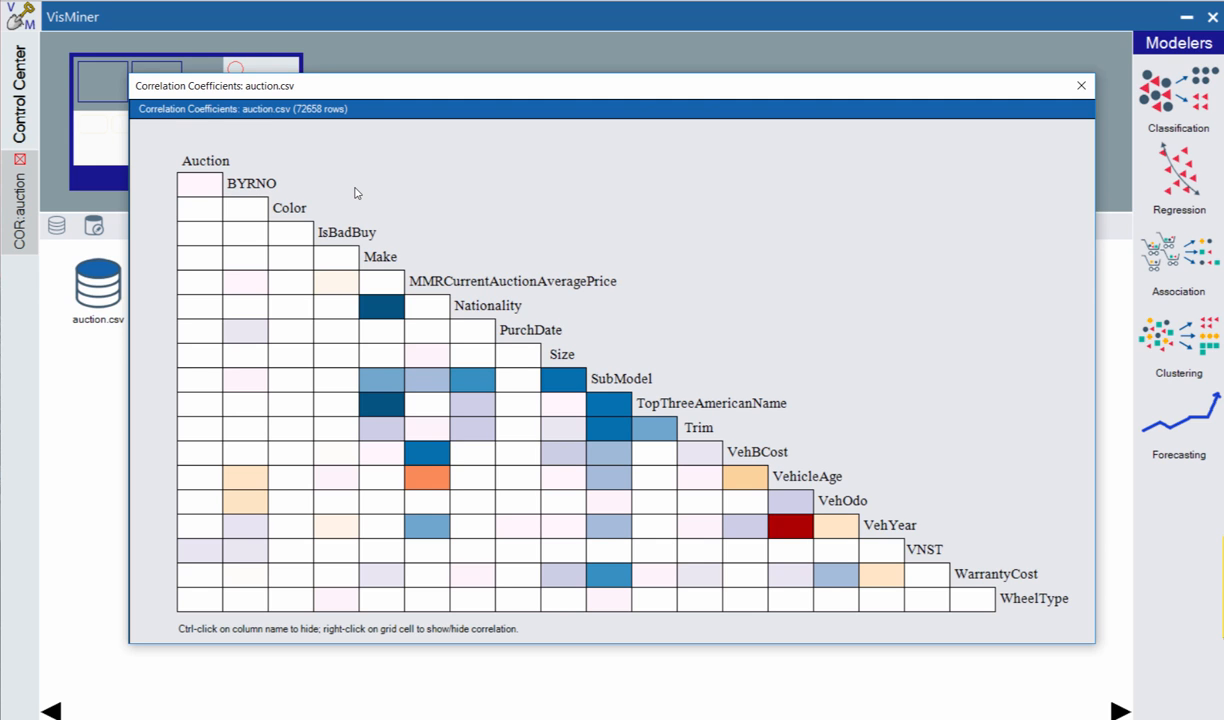
{"action": "mouse_move", "coordinate": [486, 446]}
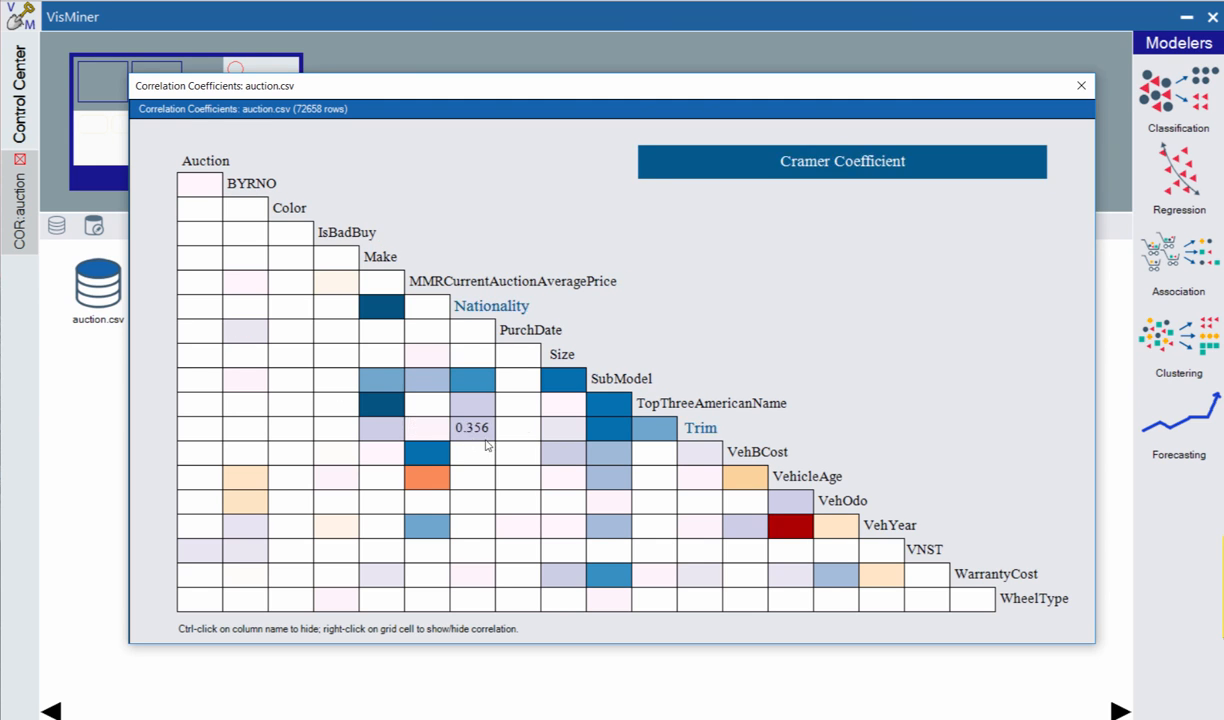
{"action": "mouse_move", "coordinate": [331, 587]}
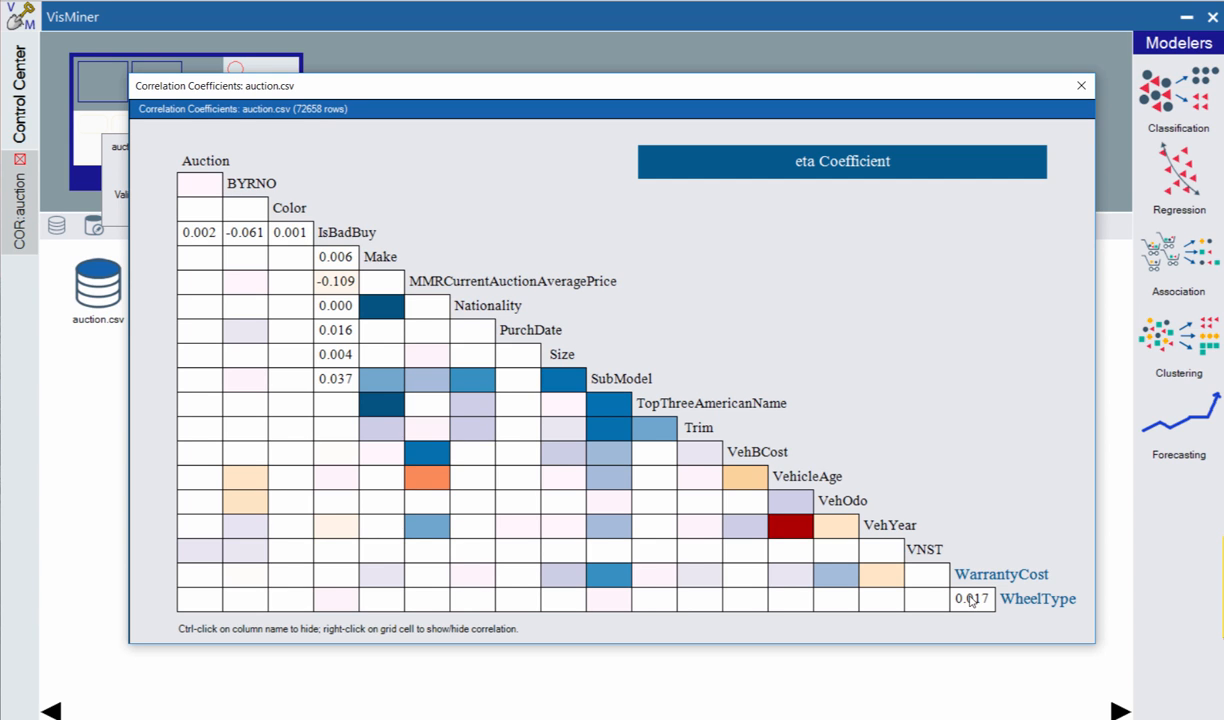
{"action": "left_click", "coordinate": [1082, 88]}
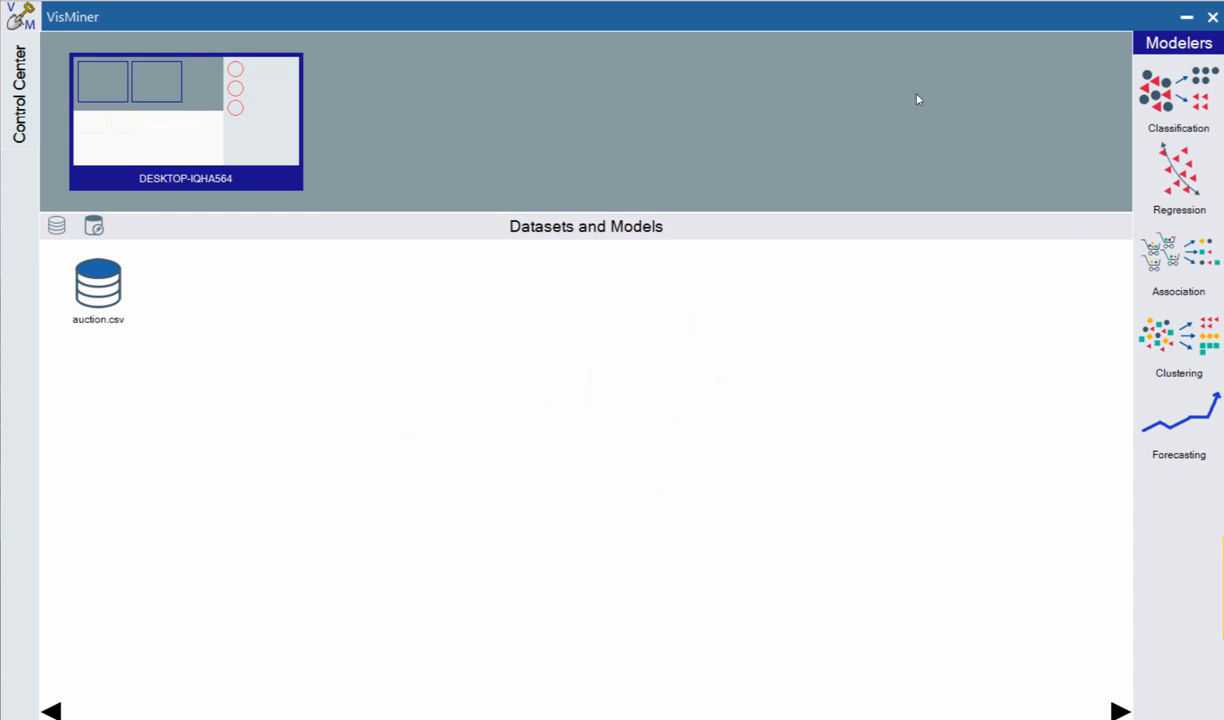
Step: Define a derived dataset from auction.csv named yAuction that includes every column except IsBadBuy
{"action": "right_click", "coordinate": [90, 282]}
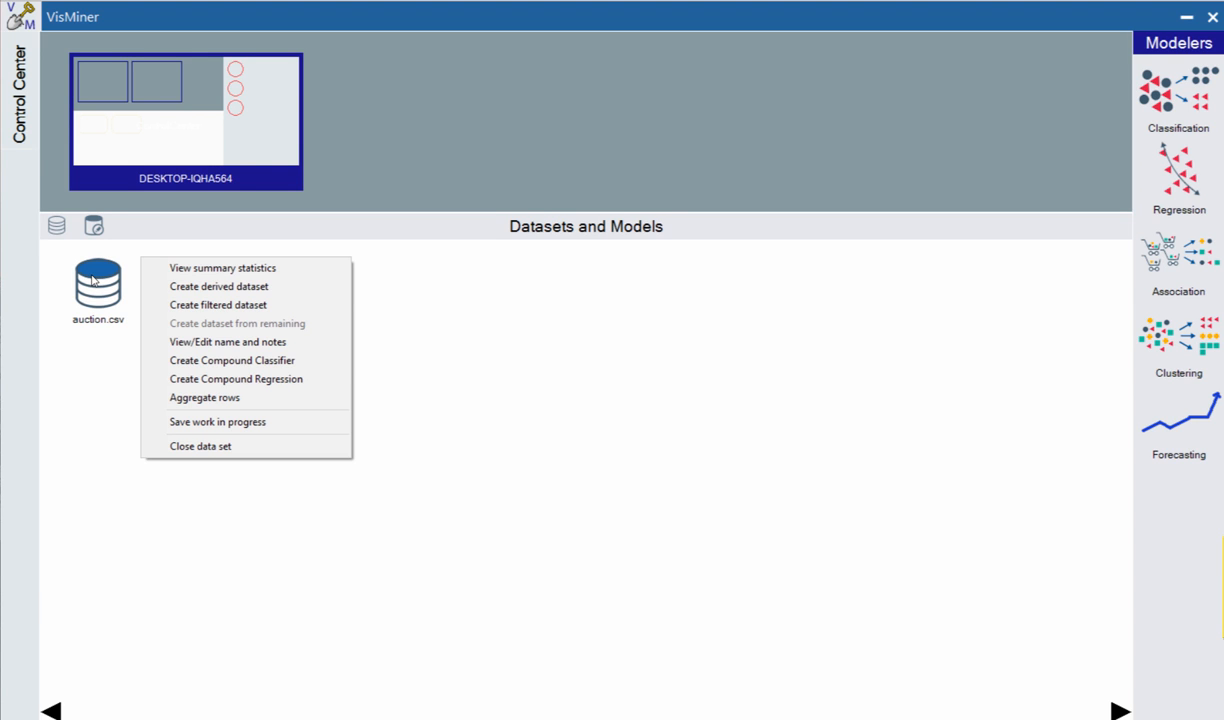
{"action": "left_click", "coordinate": [188, 287]}
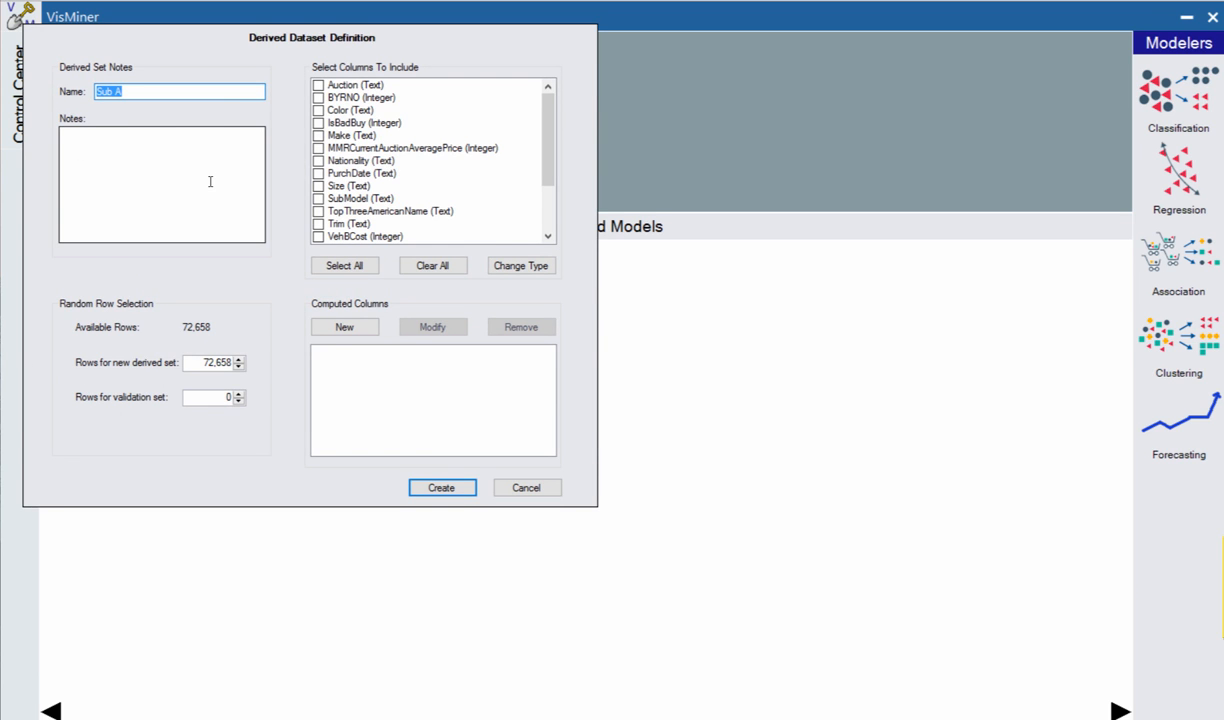
{"action": "type", "text": "yAc"}
{"action": "key", "text": "BackSpace"}
{"action": "type", "text": "uction"}
{"action": "left_click", "coordinate": [350, 266]}
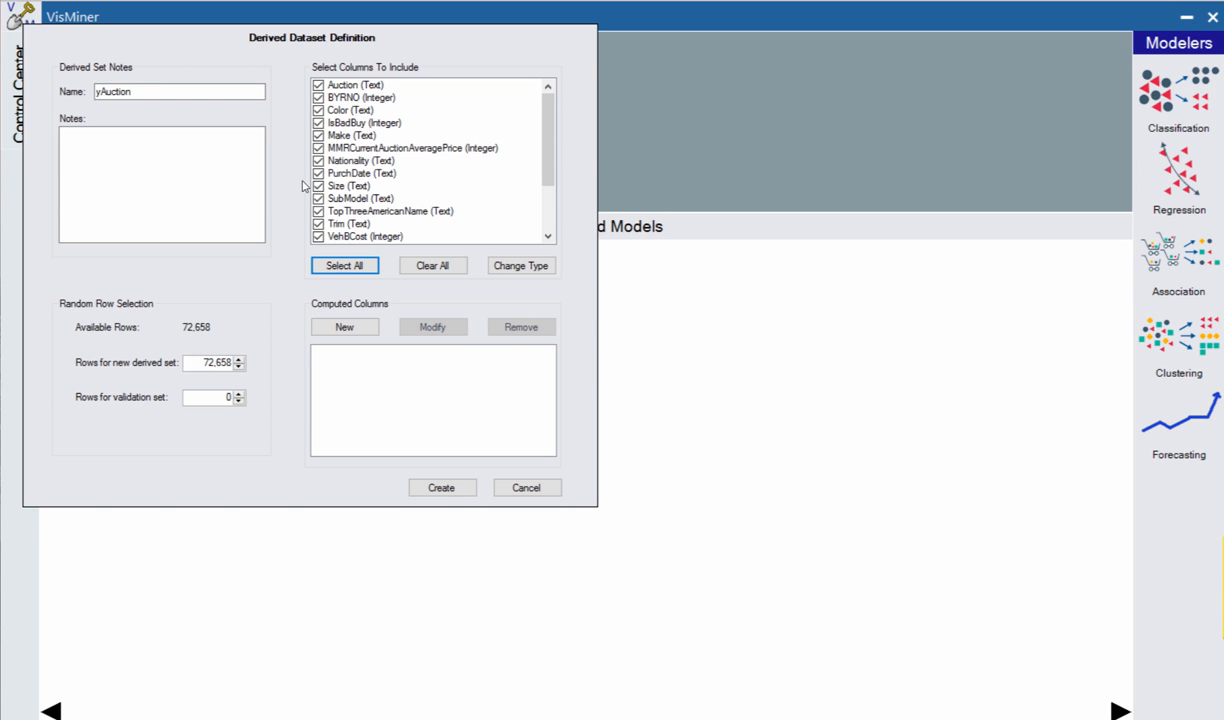
{"action": "left_click", "coordinate": [318, 123]}
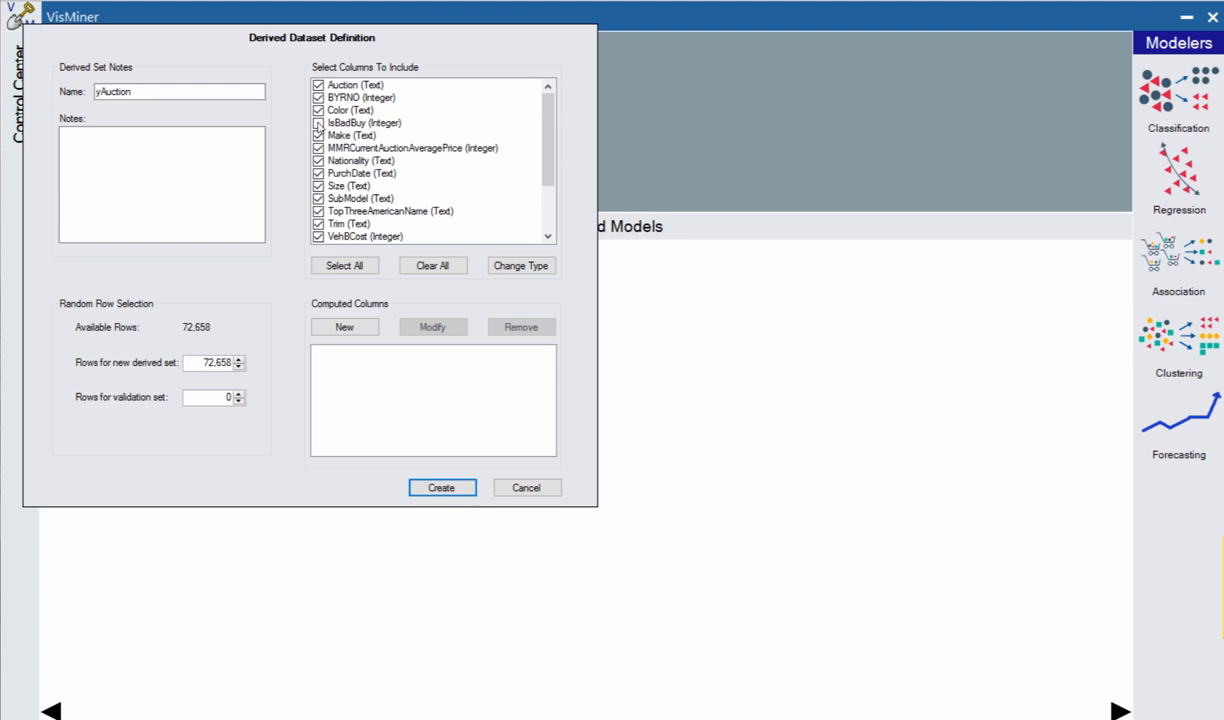
Step: Start a new computed column in the derived dataset and name it yIsBadBuy
{"action": "left_click", "coordinate": [352, 326]}
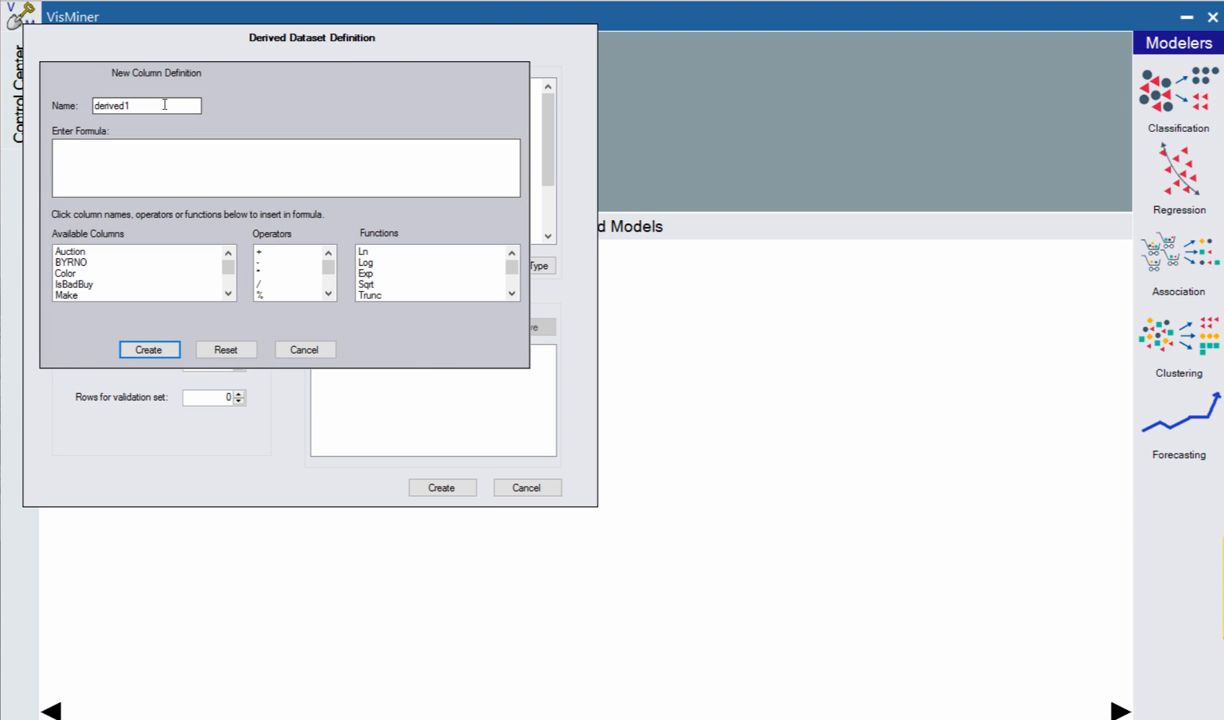
{"action": "left_click_drag", "start_coordinate": [164, 104], "coordinate": [95, 105]}
{"action": "type", "text": "y"}
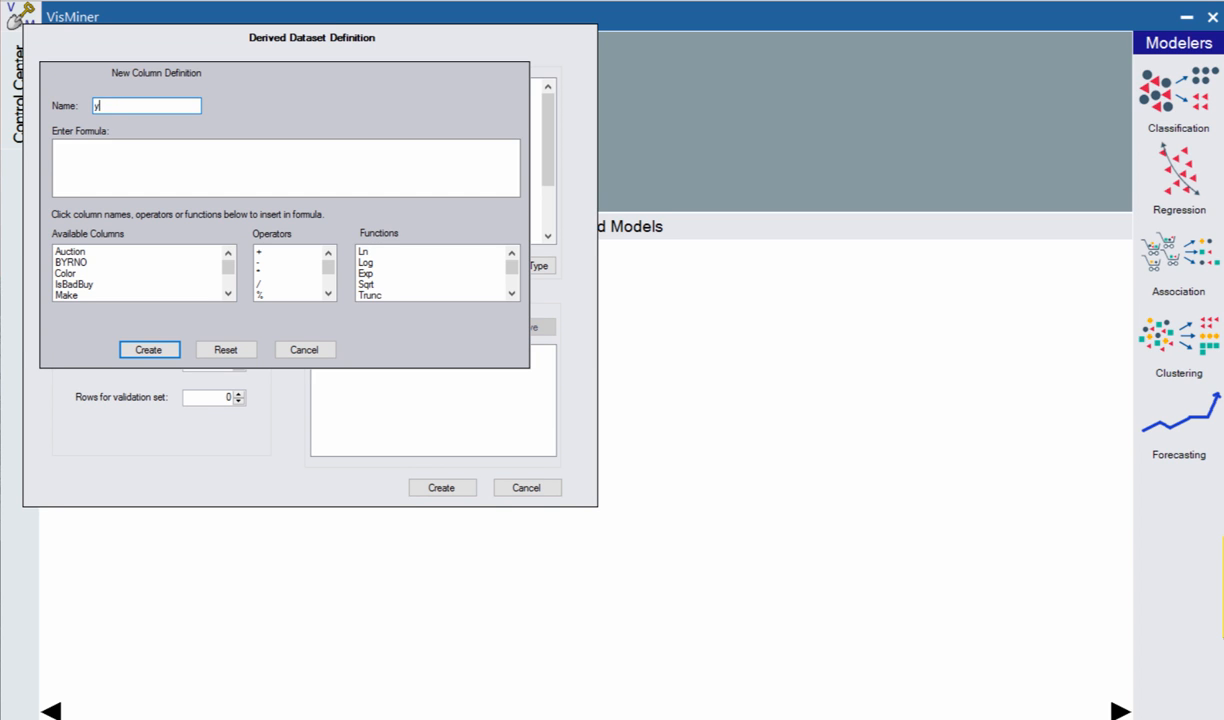
{"action": "type", "text": "lsBadBuy"}
Step: Use the If function for the column formula, with the condition IsBadBuy = 1
{"action": "scroll", "coordinate": [437, 278], "scroll_direction": "down", "scroll_amount": 8}
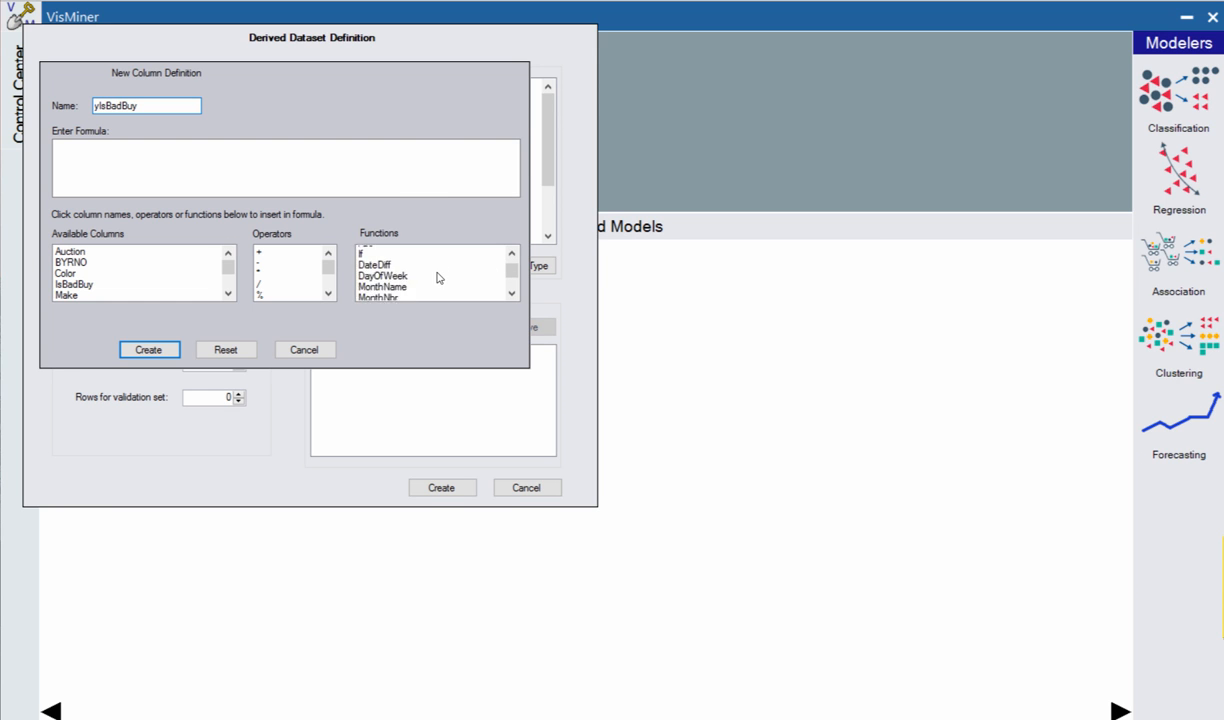
{"action": "scroll", "coordinate": [437, 278], "scroll_direction": "up", "scroll_amount": 8}
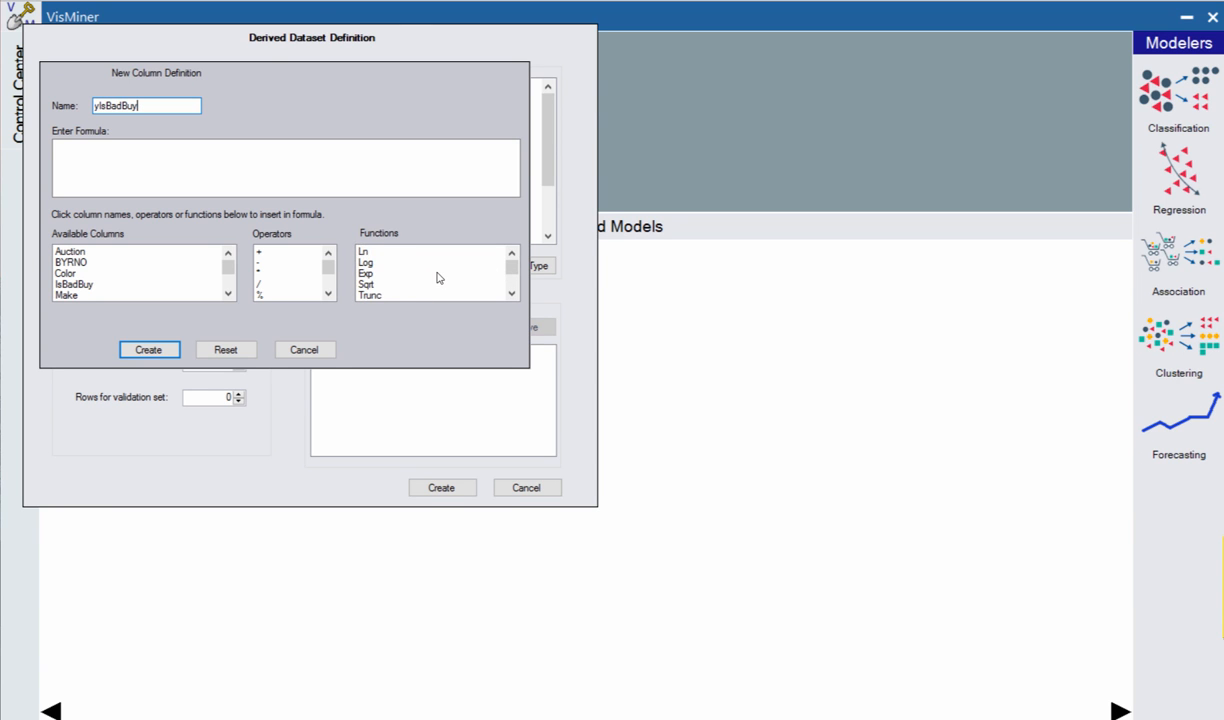
{"action": "scroll", "coordinate": [437, 278], "scroll_direction": "down", "scroll_amount": 8}
{"action": "scroll", "coordinate": [438, 278], "scroll_direction": "up", "scroll_amount": 8}
{"action": "scroll", "coordinate": [443, 277], "scroll_direction": "down", "scroll_amount": 3}
{"action": "scroll", "coordinate": [443, 277], "scroll_direction": "up", "scroll_amount": 3}
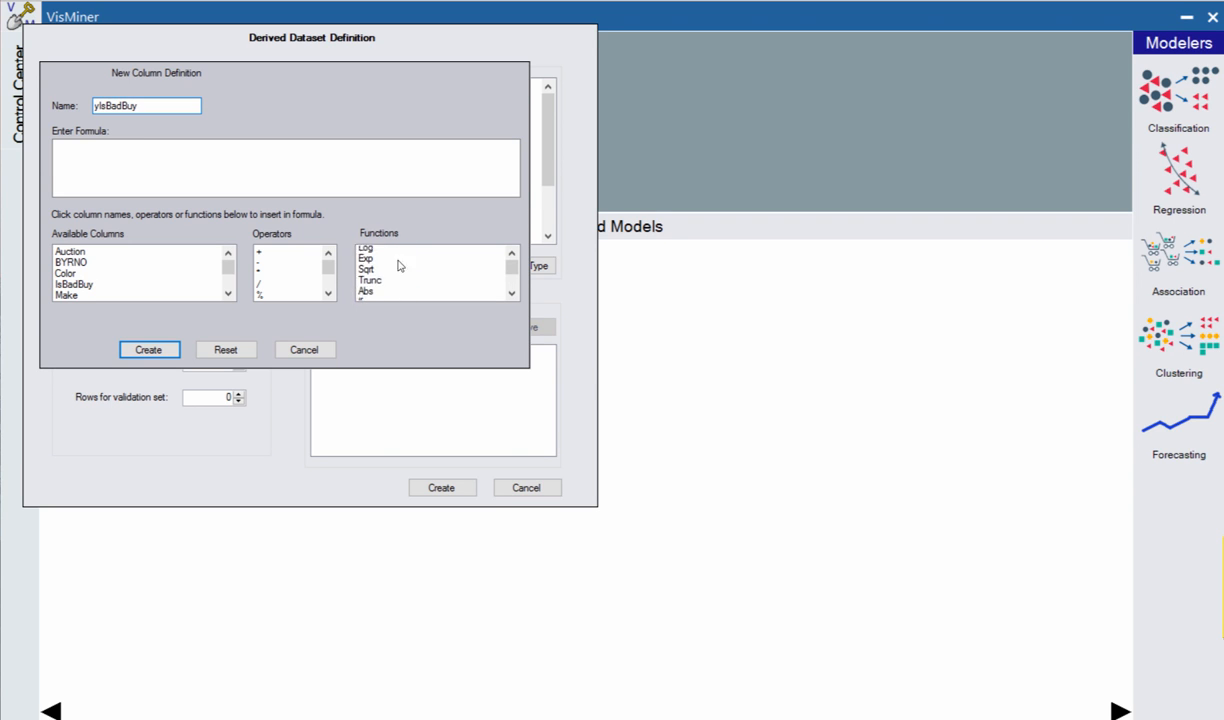
{"action": "scroll", "coordinate": [397, 265], "scroll_direction": "up", "scroll_amount": 1}
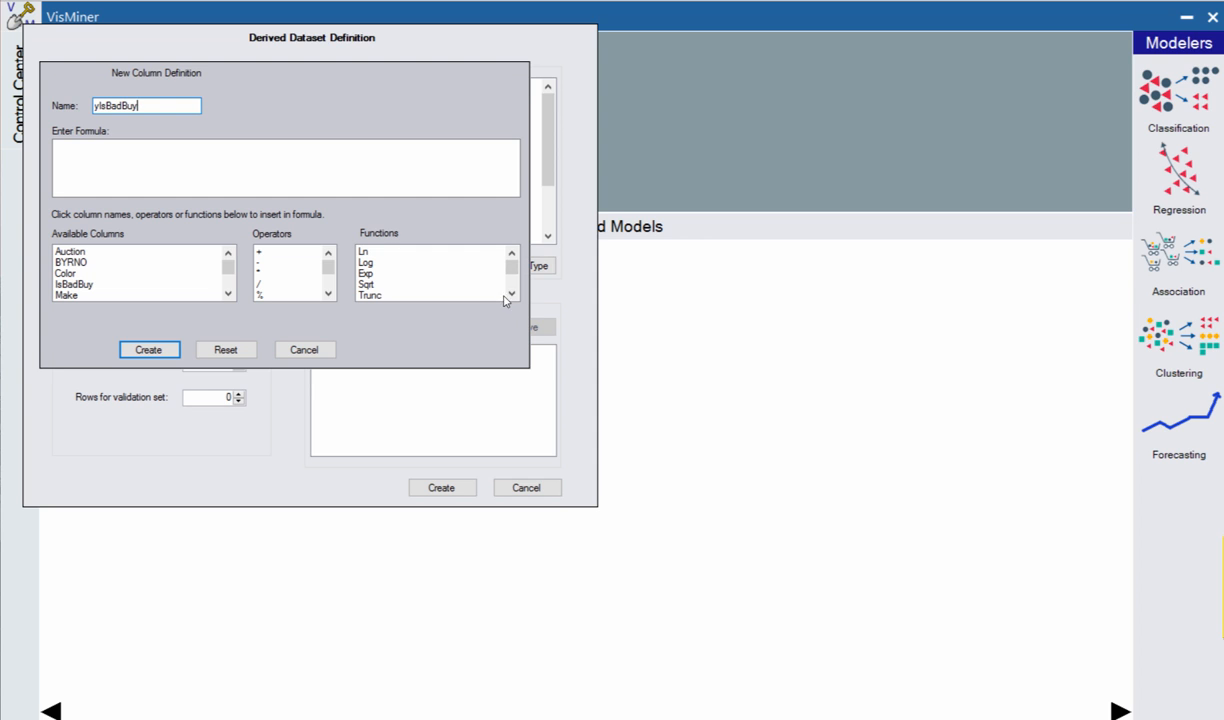
{"action": "scroll", "coordinate": [360, 285], "scroll_direction": "down", "scroll_amount": 3}
{"action": "left_click", "coordinate": [361, 284]}
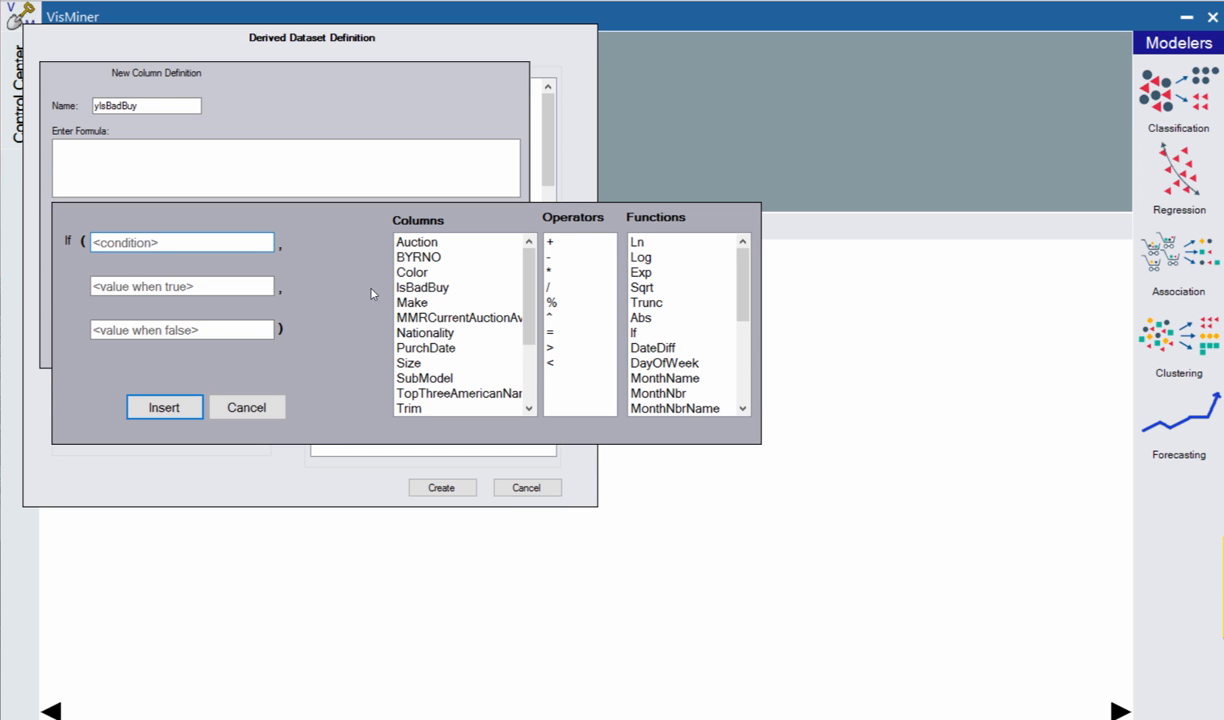
{"action": "double_click", "coordinate": [414, 287]}
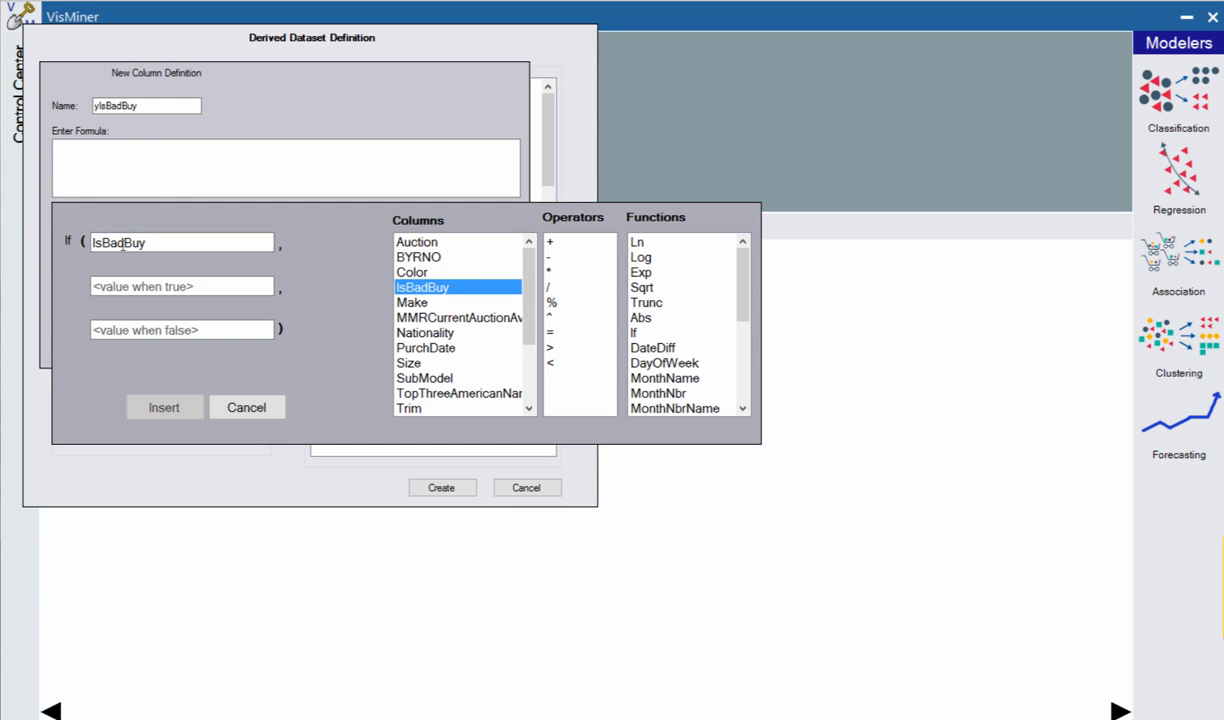
{"action": "left_click", "coordinate": [162, 242]}
{"action": "type", "text": "= 1"}
Step: Set the If function to return "Yes" when true and "No" when false, and insert it into the formula
{"action": "left_click", "coordinate": [148, 287]}
{"action": "type", "text": "\"yes"}
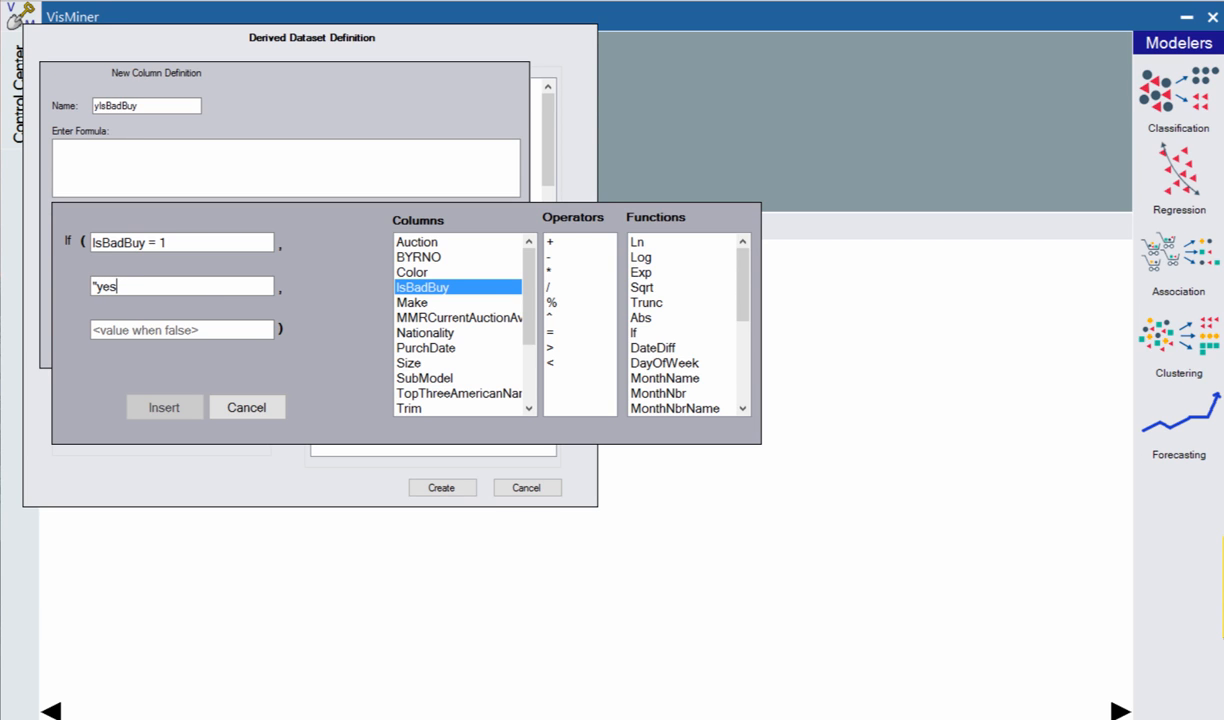
{"action": "type", "text": "\""}
{"action": "key", "text": "Left"}
{"action": "key", "text": "Left"}
{"action": "key", "text": "Left"}
{"action": "key", "text": "BackSpace"}
{"action": "type", "text": "Y"}
{"action": "left_click", "coordinate": [125, 335]}
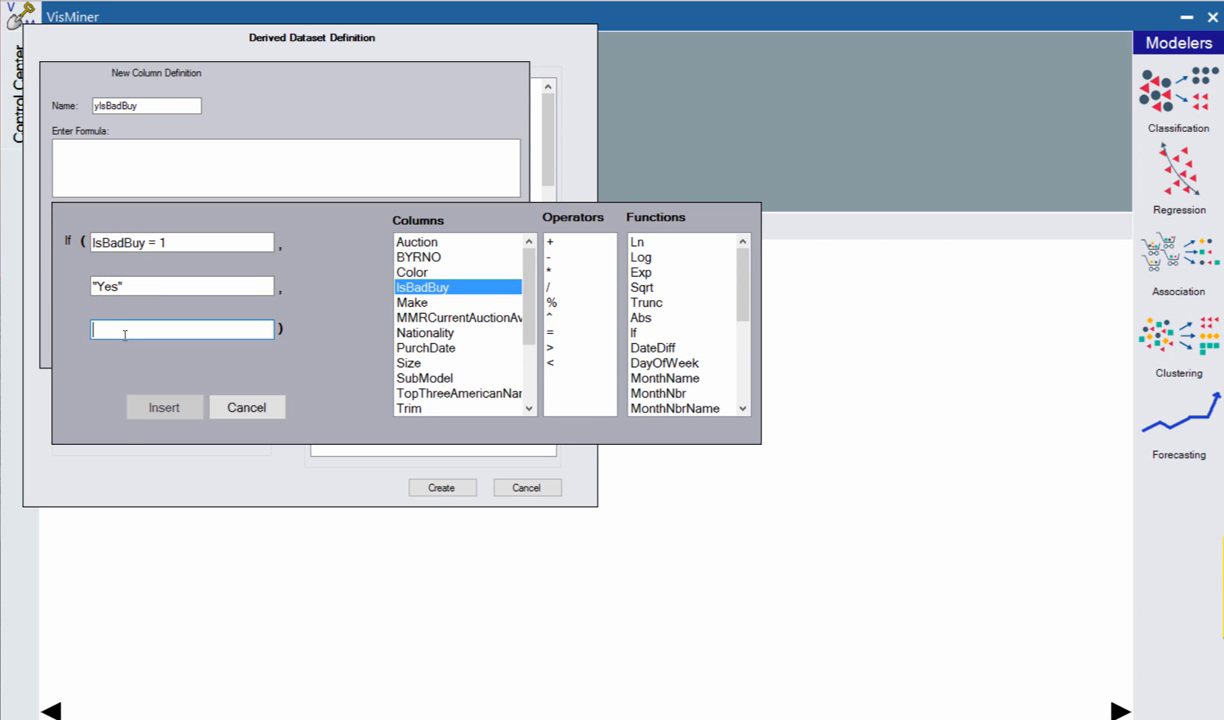
{"action": "type", "text": "\"No"}
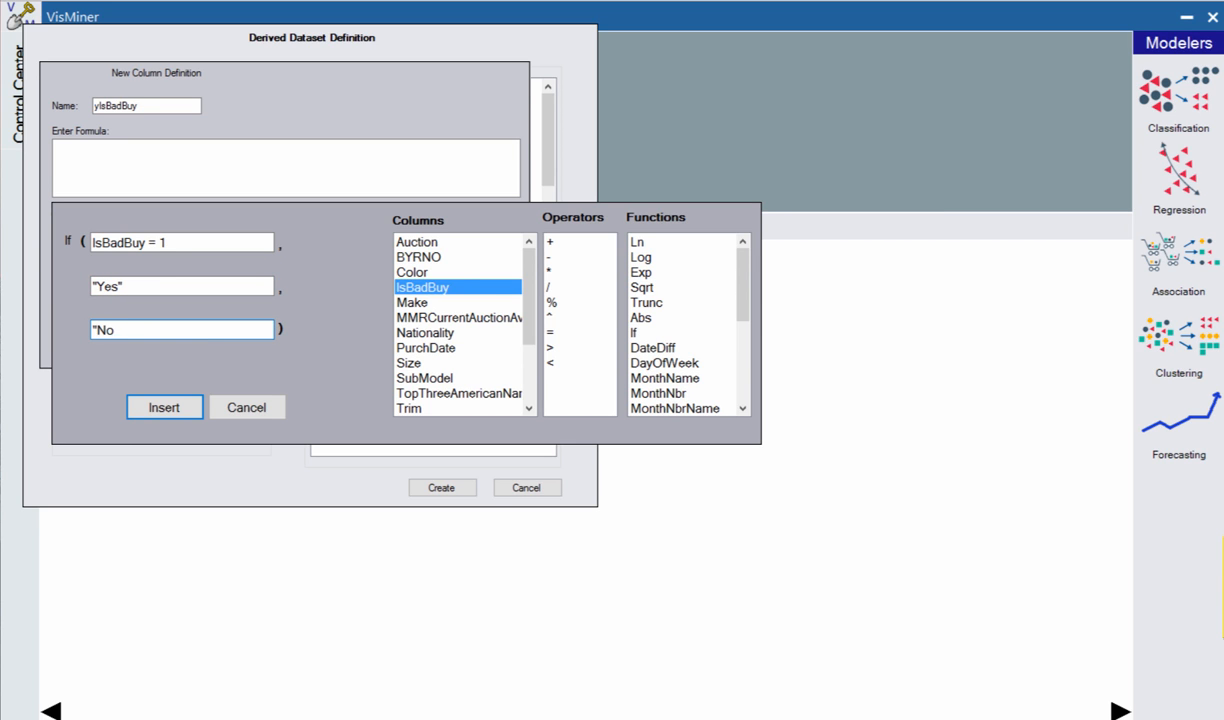
{"action": "type", "text": "\""}
{"action": "key", "text": "Return"}
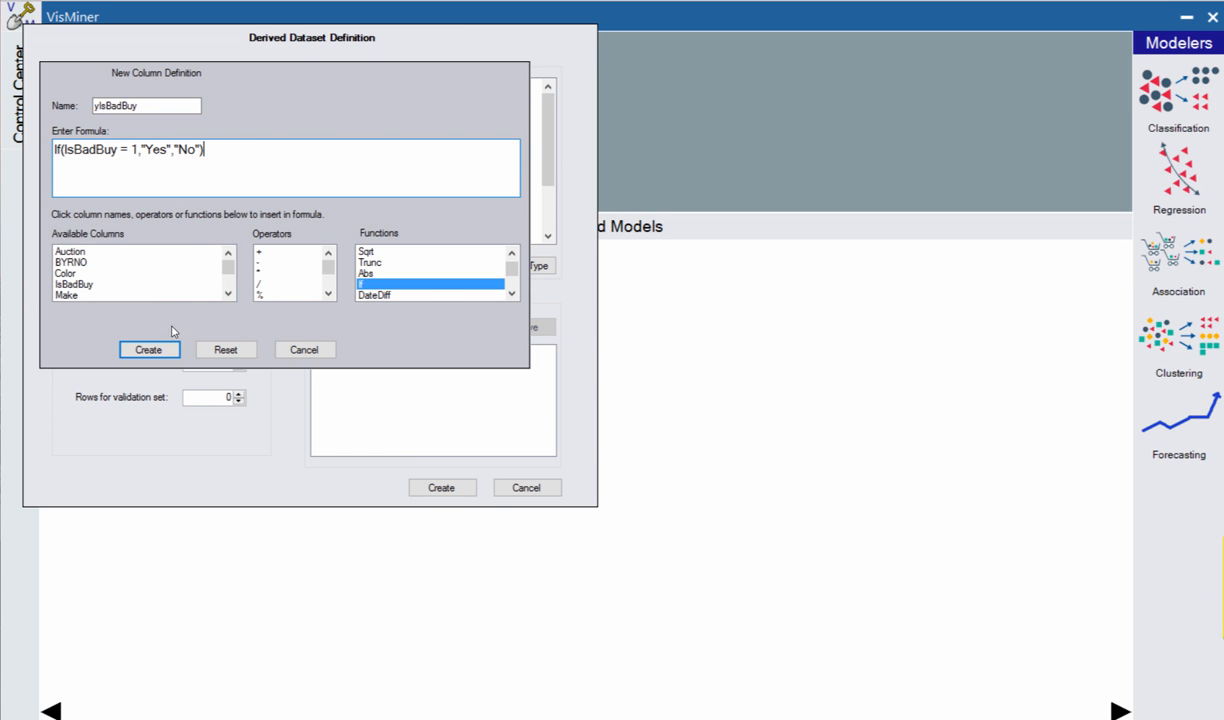
Step: Create the yIsBadBuy computed column and generate the yAuction derived dataset
{"action": "left_click", "coordinate": [145, 349]}
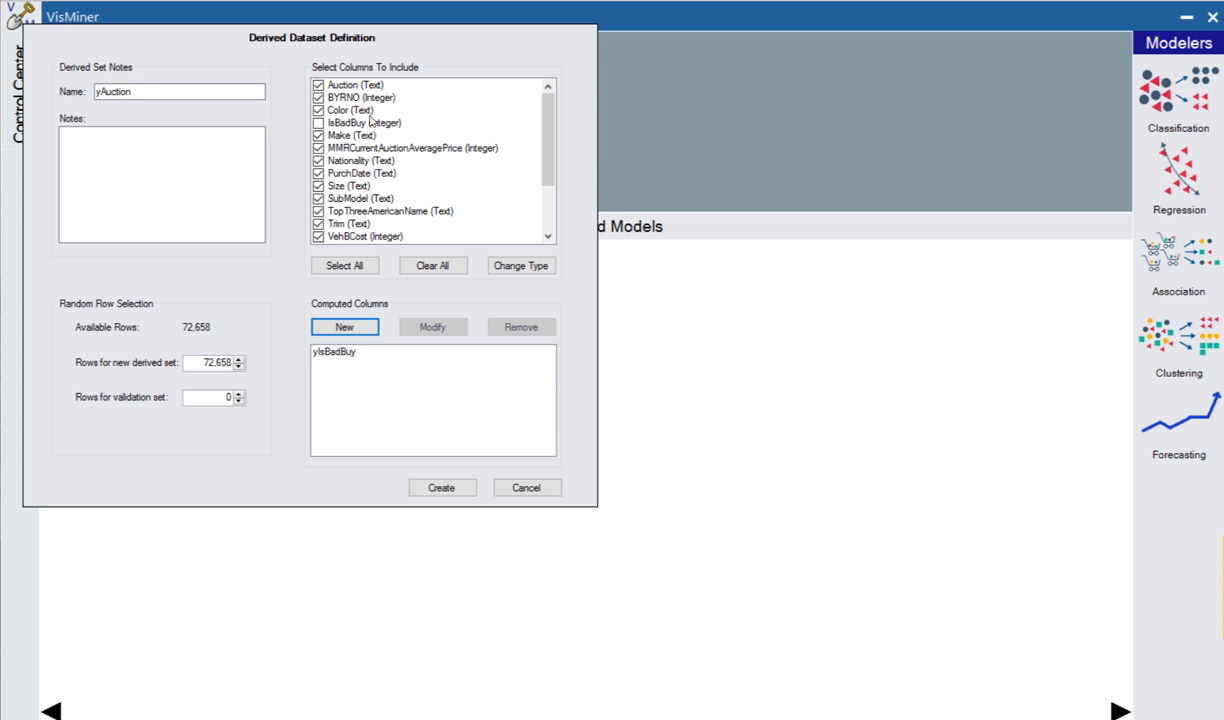
{"action": "left_click_drag", "start_coordinate": [546, 175], "coordinate": [540, 264]}
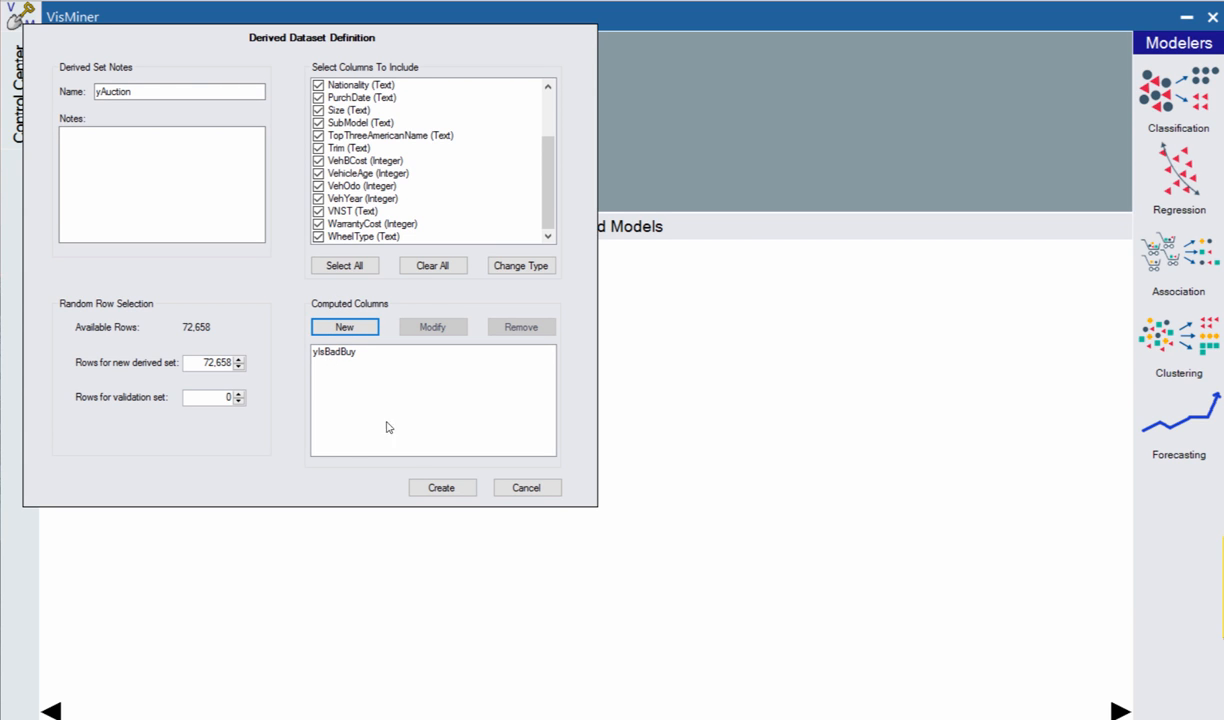
{"action": "left_click", "coordinate": [441, 488]}
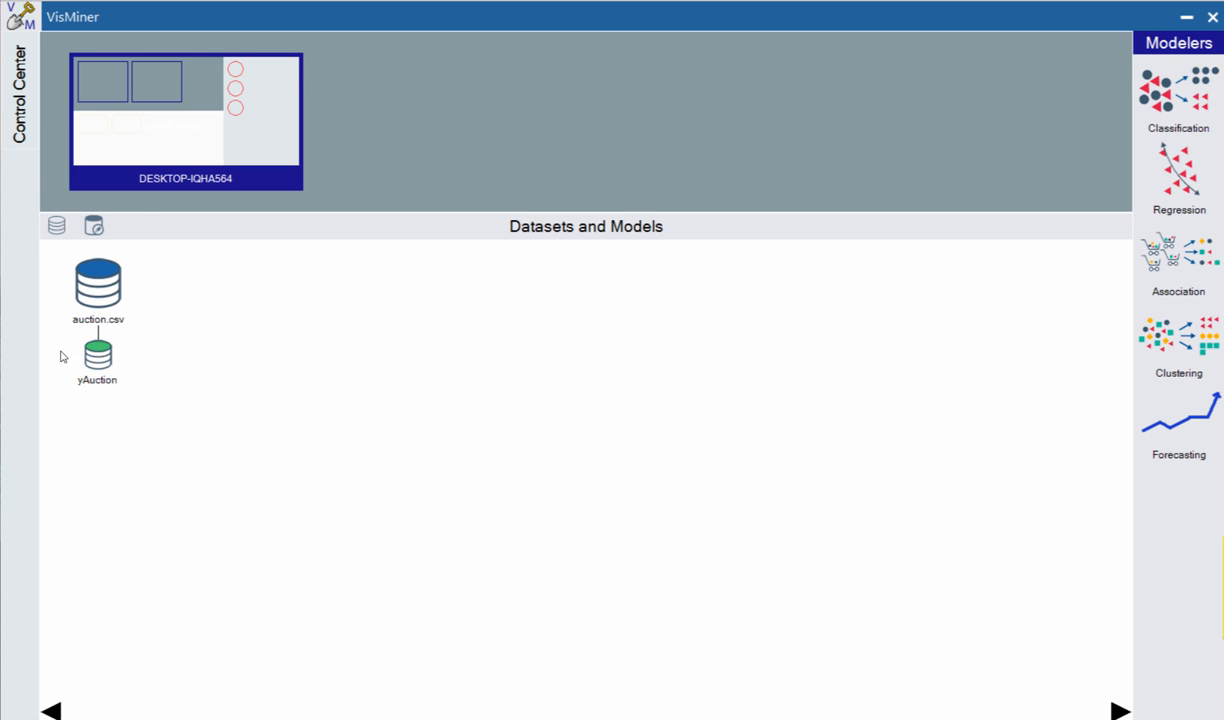
Step: Save the derived yAuction set as a separate dataset, yAuction.csv
{"action": "mouse_move", "coordinate": [100, 358]}
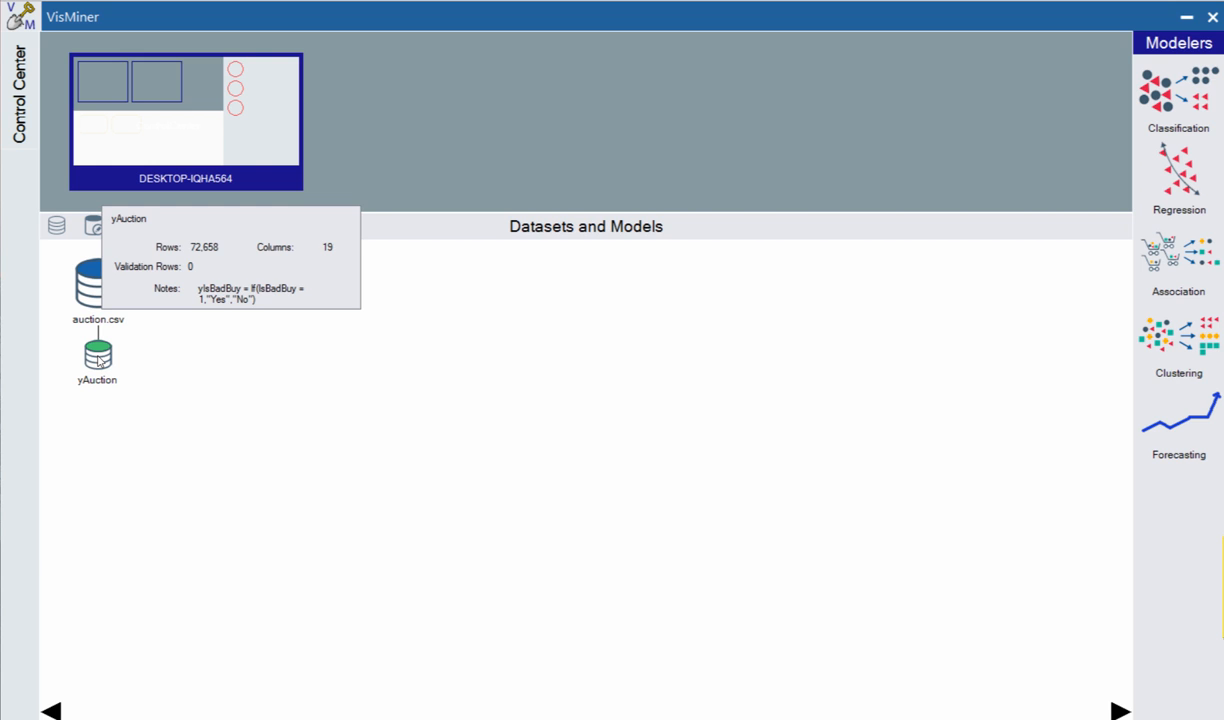
{"action": "right_click", "coordinate": [98, 361]}
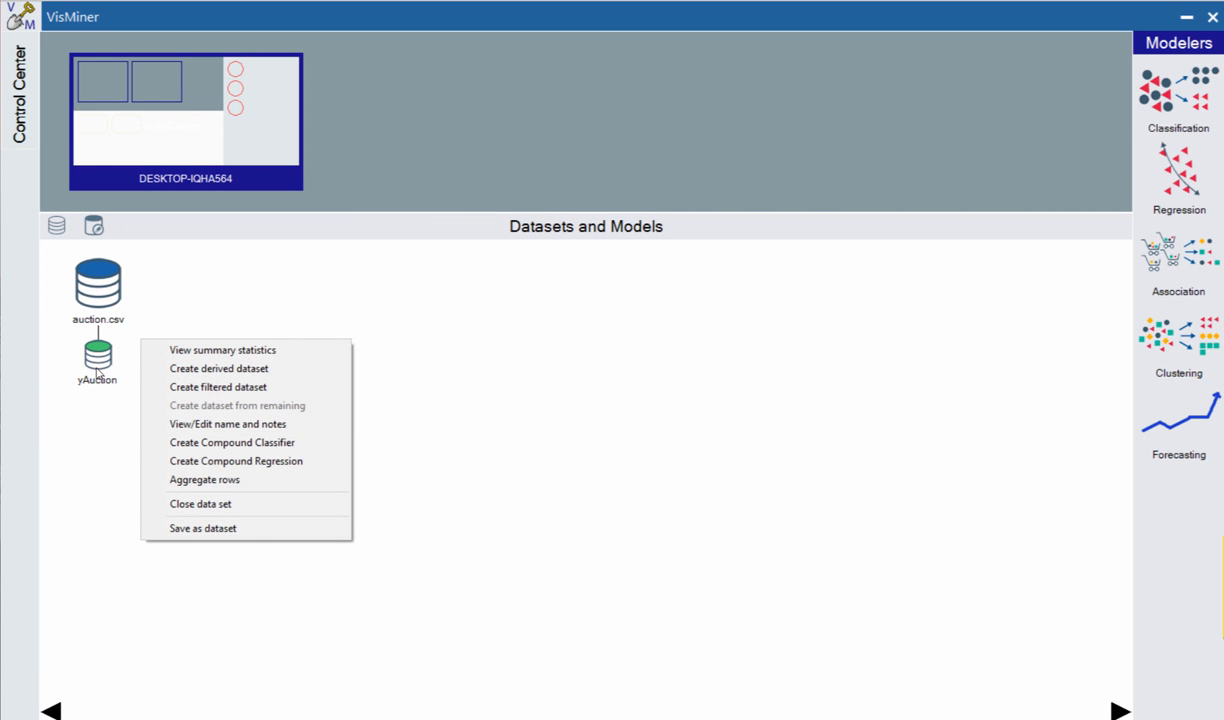
{"action": "left_click", "coordinate": [197, 533]}
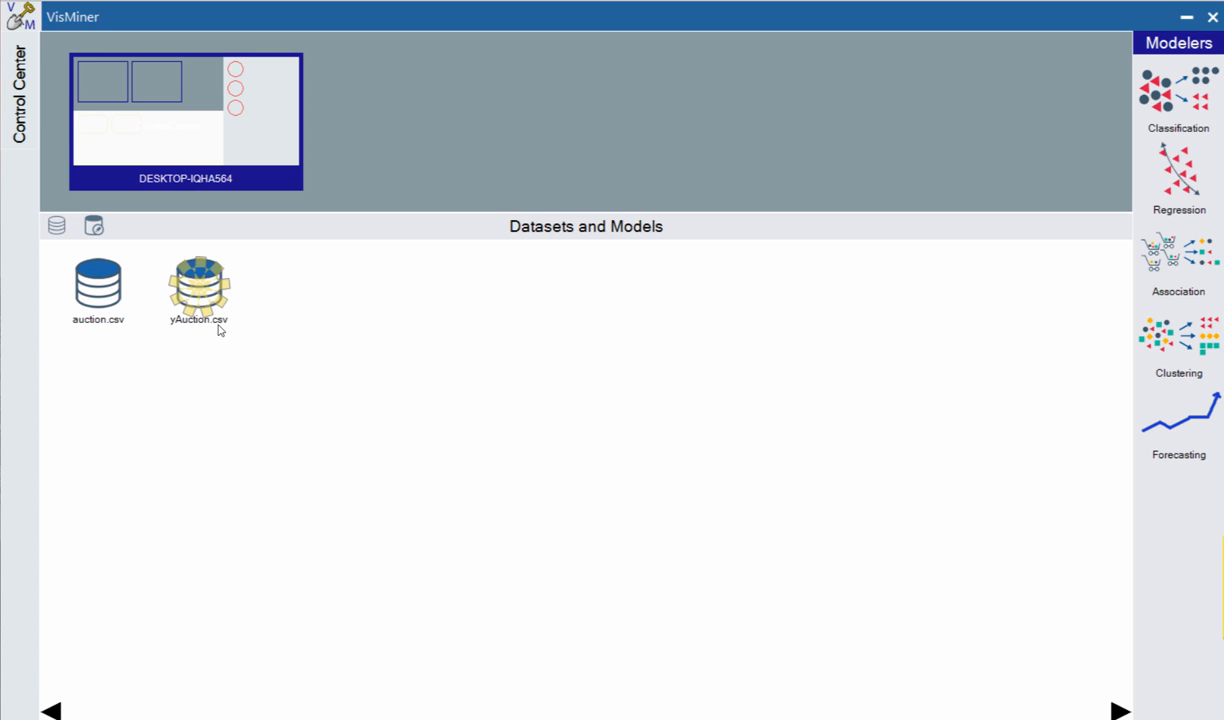
Step: Review the summary statistics of the yAuction.csv dataset, including its yIsBadBuy column, and close them
{"action": "mouse_move", "coordinate": [97, 292]}
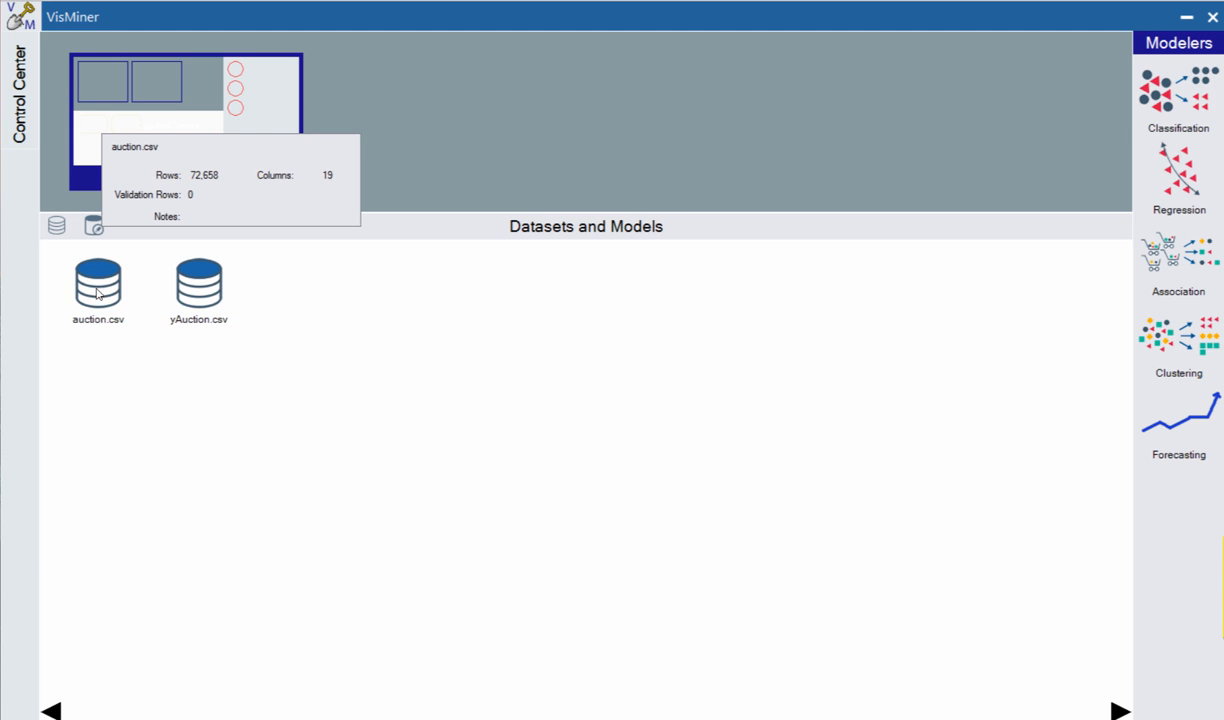
{"action": "right_click", "coordinate": [199, 280]}
{"action": "left_click", "coordinate": [277, 268]}
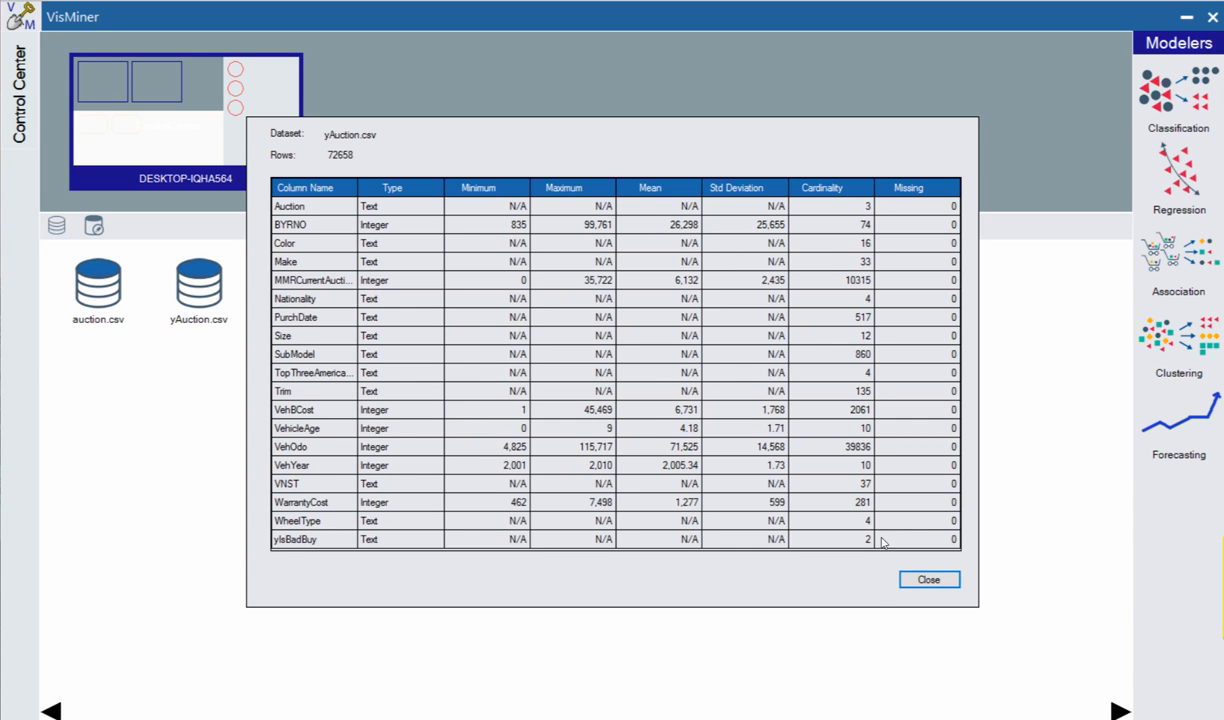
{"action": "mouse_move", "coordinate": [867, 541]}
{"action": "left_click", "coordinate": [929, 580]}
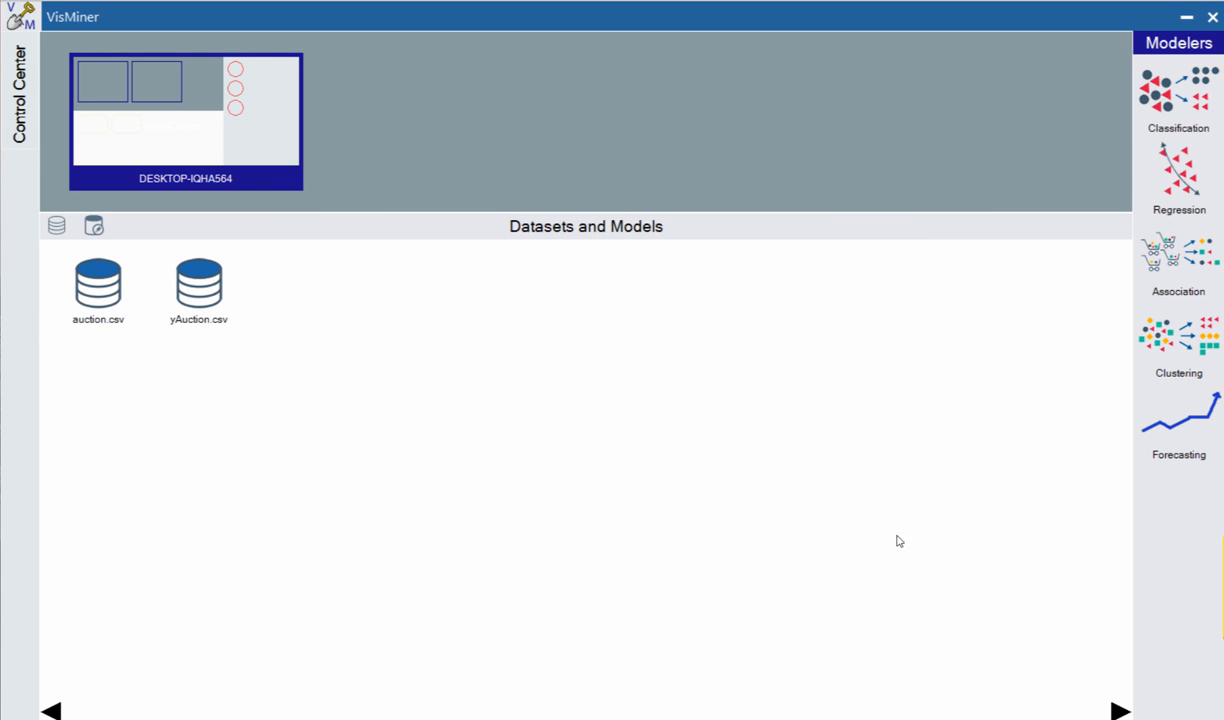
Step: Close the original auction.csv dataset, keeping only yAuction.csv open
{"action": "right_click", "coordinate": [96, 282]}
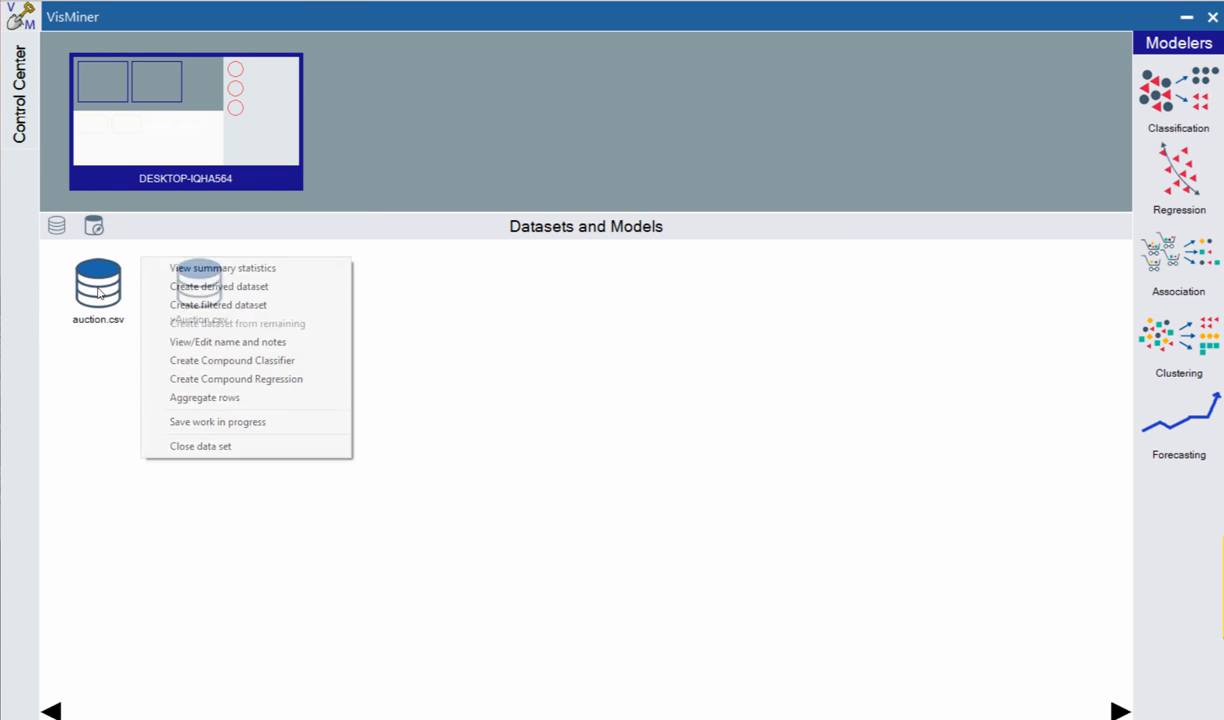
{"action": "left_click", "coordinate": [211, 446]}
{"action": "mouse_move", "coordinate": [176, 282]}
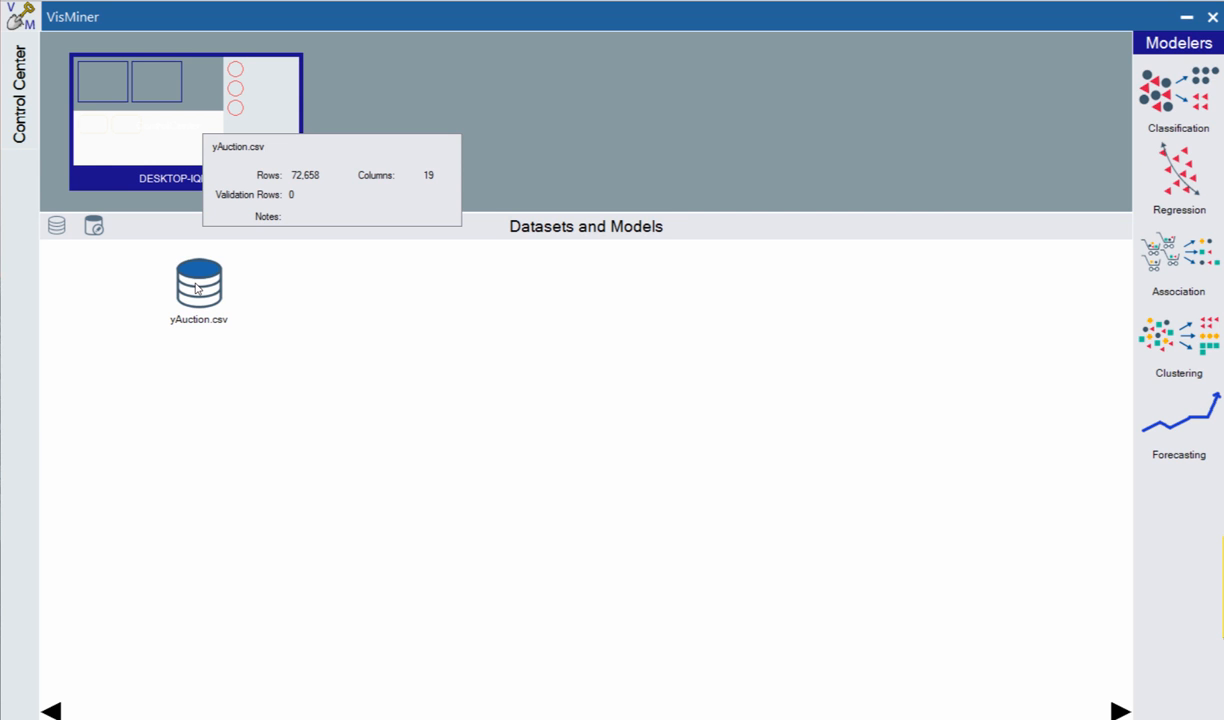
Step: Display the yAuction.csv dataset as a Parallel Plot on the available display
{"action": "right_click", "coordinate": [198, 285]}
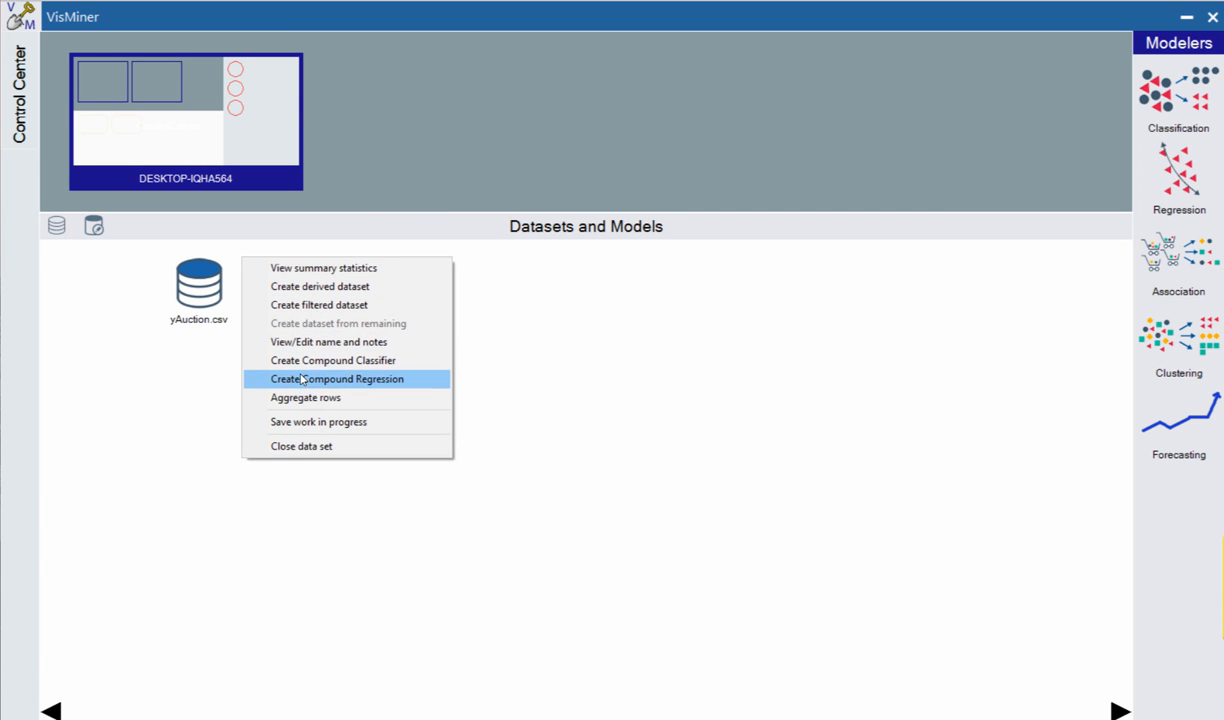
{"action": "left_click", "coordinate": [200, 288]}
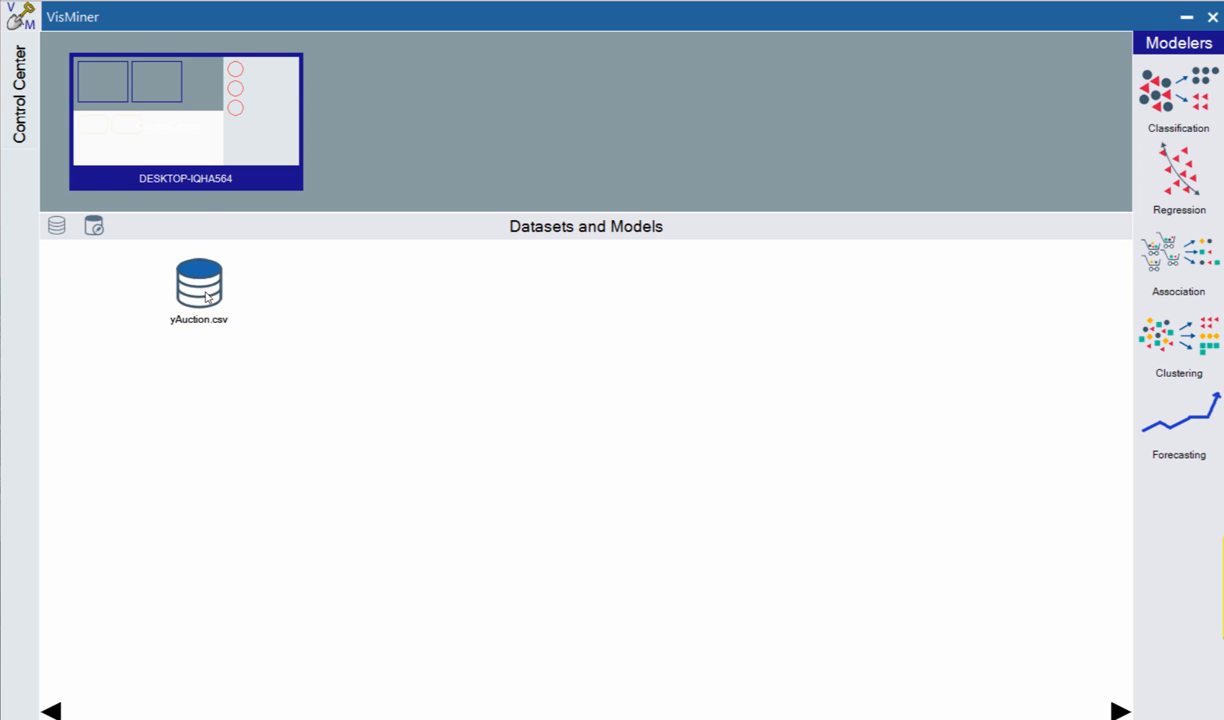
{"action": "left_click_drag", "start_coordinate": [200, 288], "coordinate": [192, 108]}
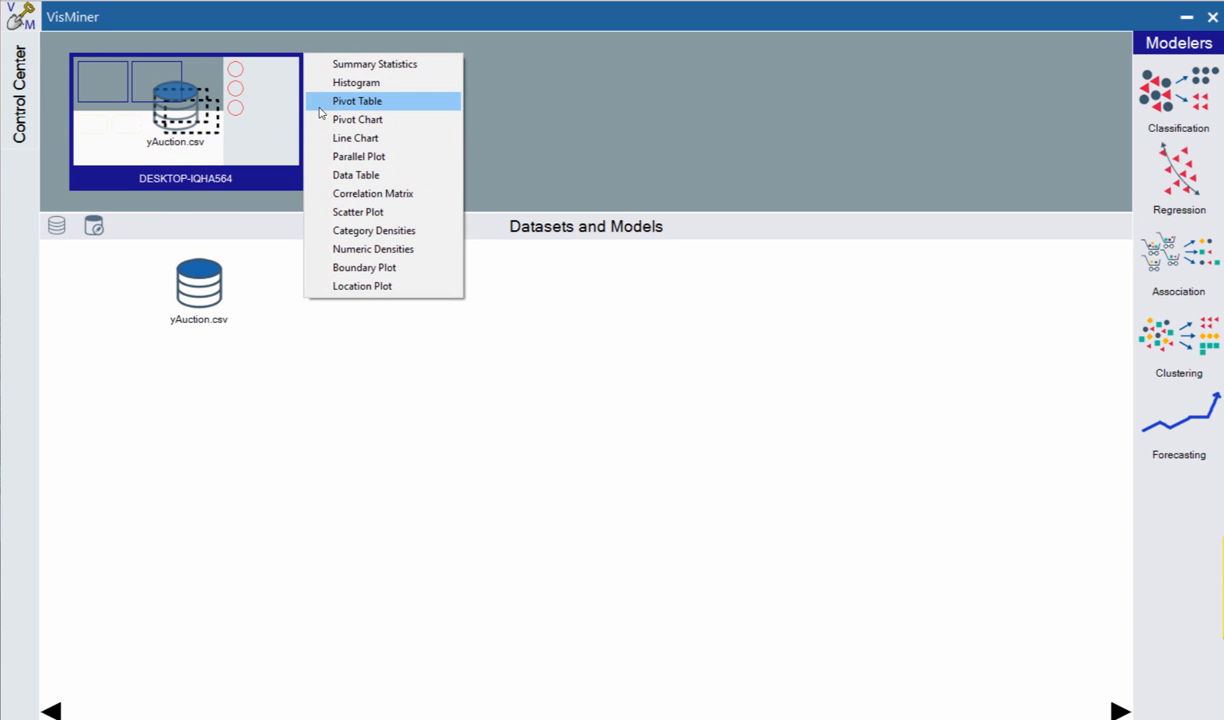
{"action": "left_click", "coordinate": [360, 158]}
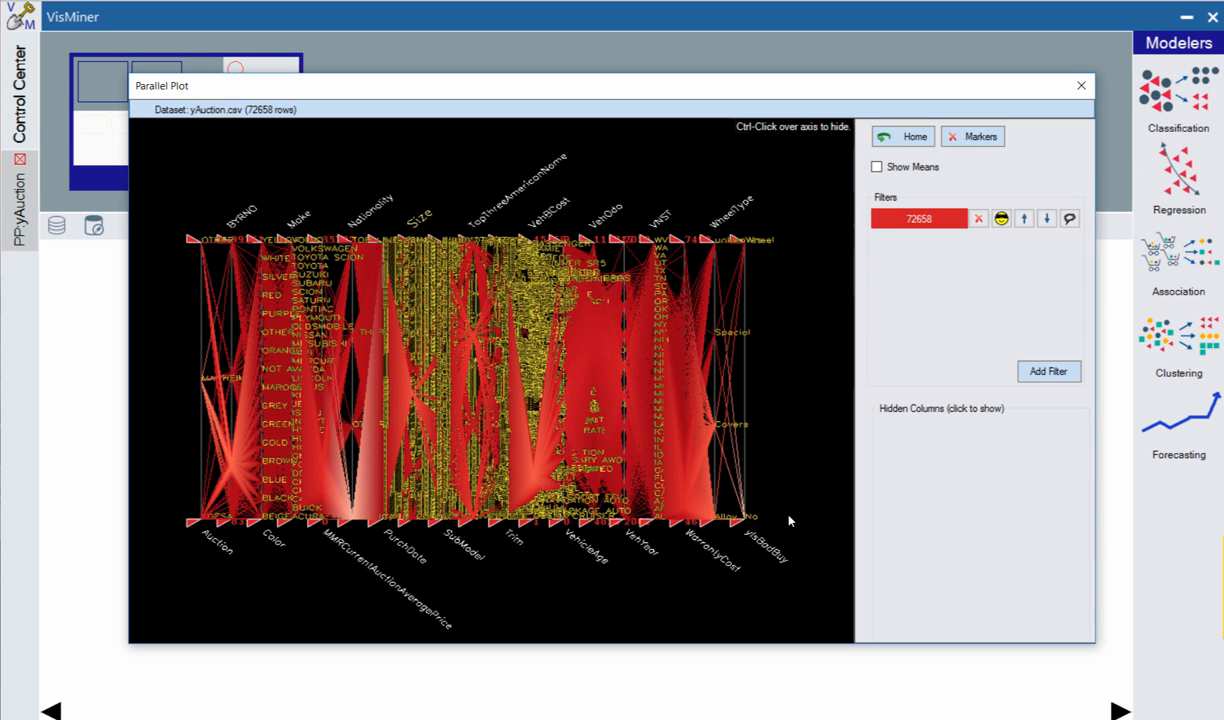
Step: Filter the parallel plot to yIsBadBuy = No, create a dataset from the filter with the notes "Good buys", and close the plot
{"action": "left_click", "coordinate": [1069, 219]}
{"action": "mouse_move", "coordinate": [771, 482]}
{"action": "left_mouse_down"}
{"action": "mouse_move", "coordinate": [745, 580]}
{"action": "mouse_move", "coordinate": [639, 564]}
{"action": "mouse_move", "coordinate": [727, 541]}
{"action": "mouse_move", "coordinate": [727, 521]}
{"action": "left_mouse_up"}
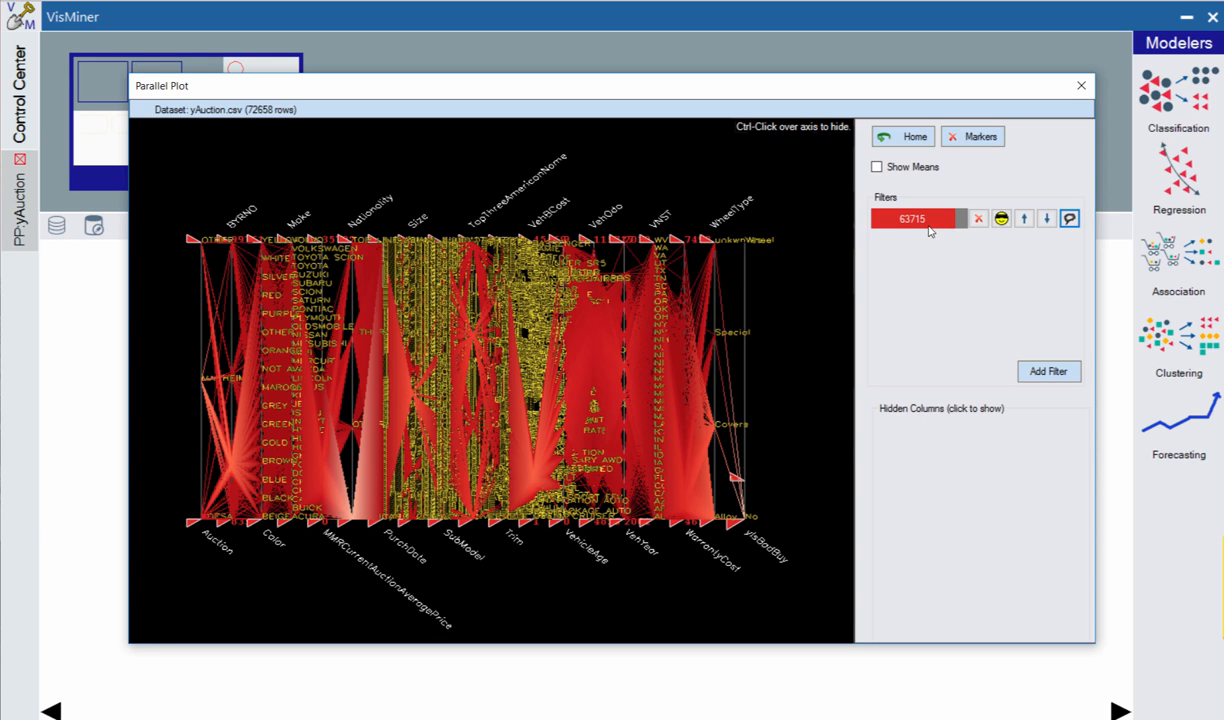
{"action": "right_click", "coordinate": [735, 481]}
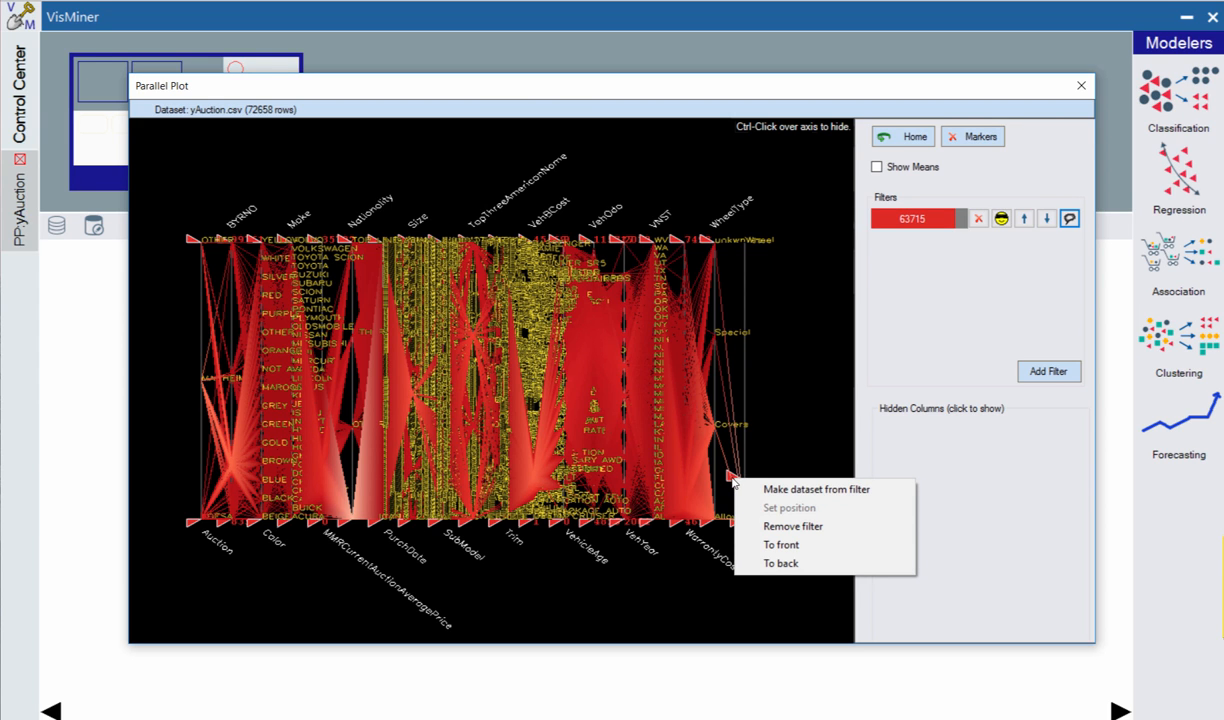
{"action": "left_click", "coordinate": [791, 489]}
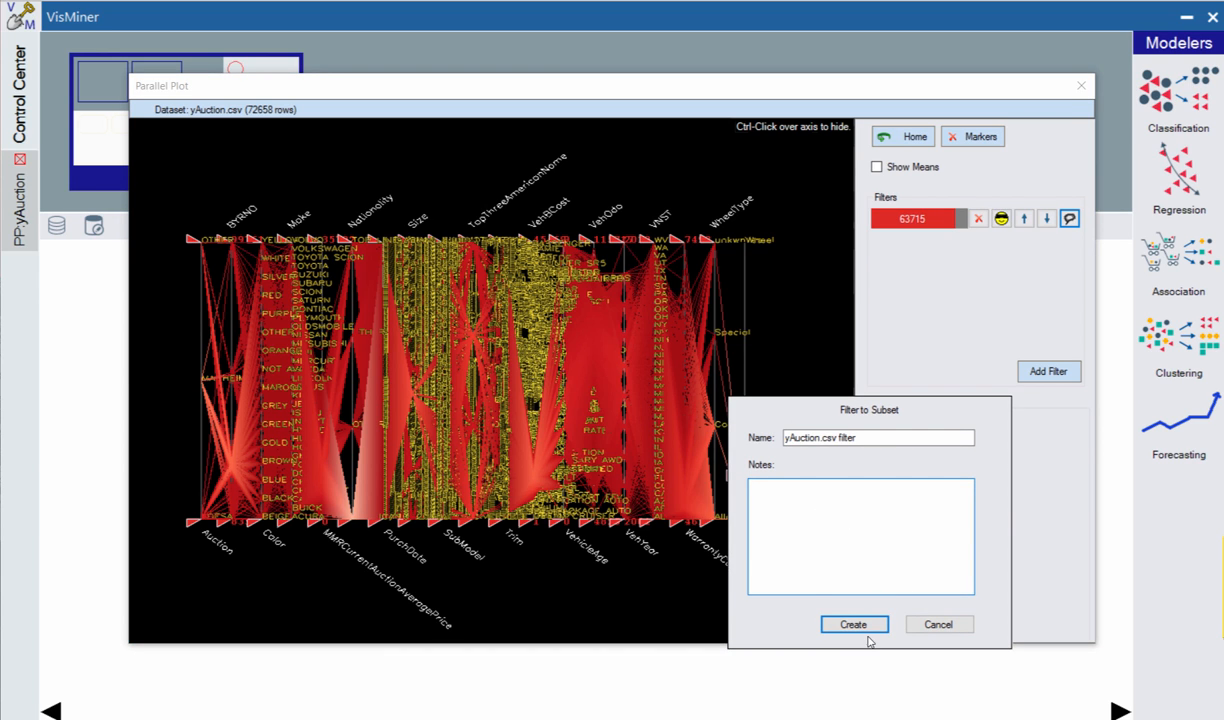
{"action": "type", "text": "Good buys"}
{"action": "left_click", "coordinate": [851, 622]}
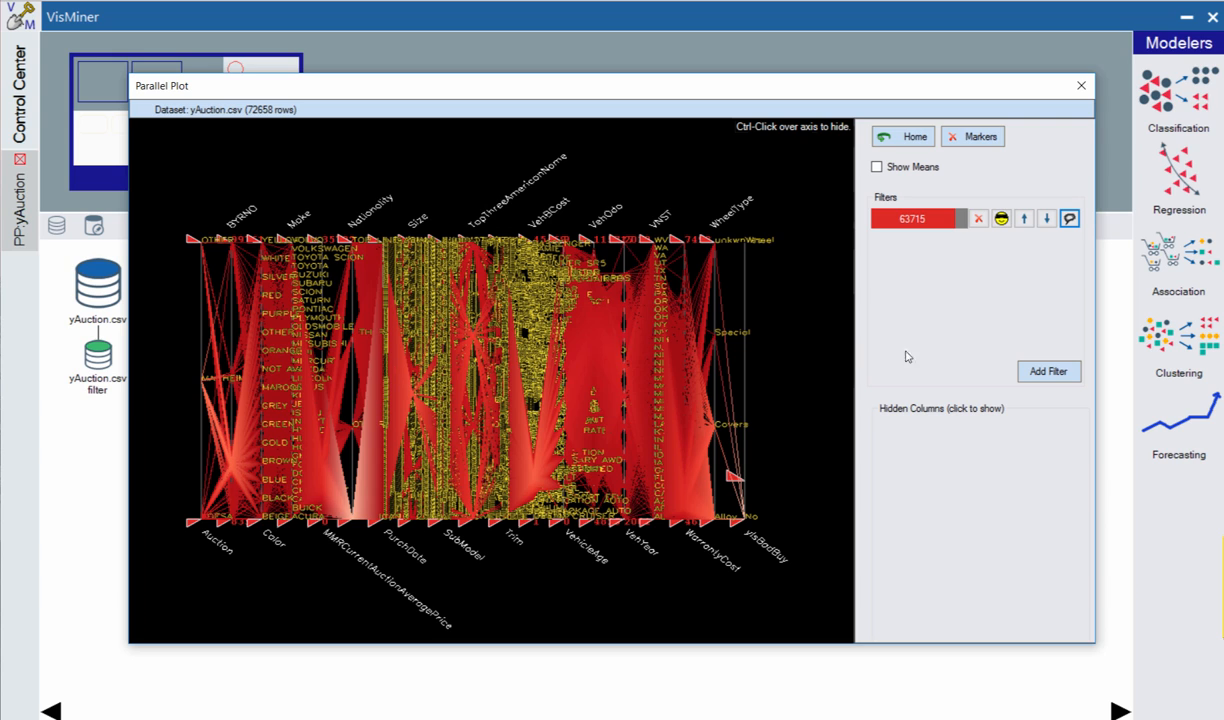
{"action": "left_click", "coordinate": [1079, 85]}
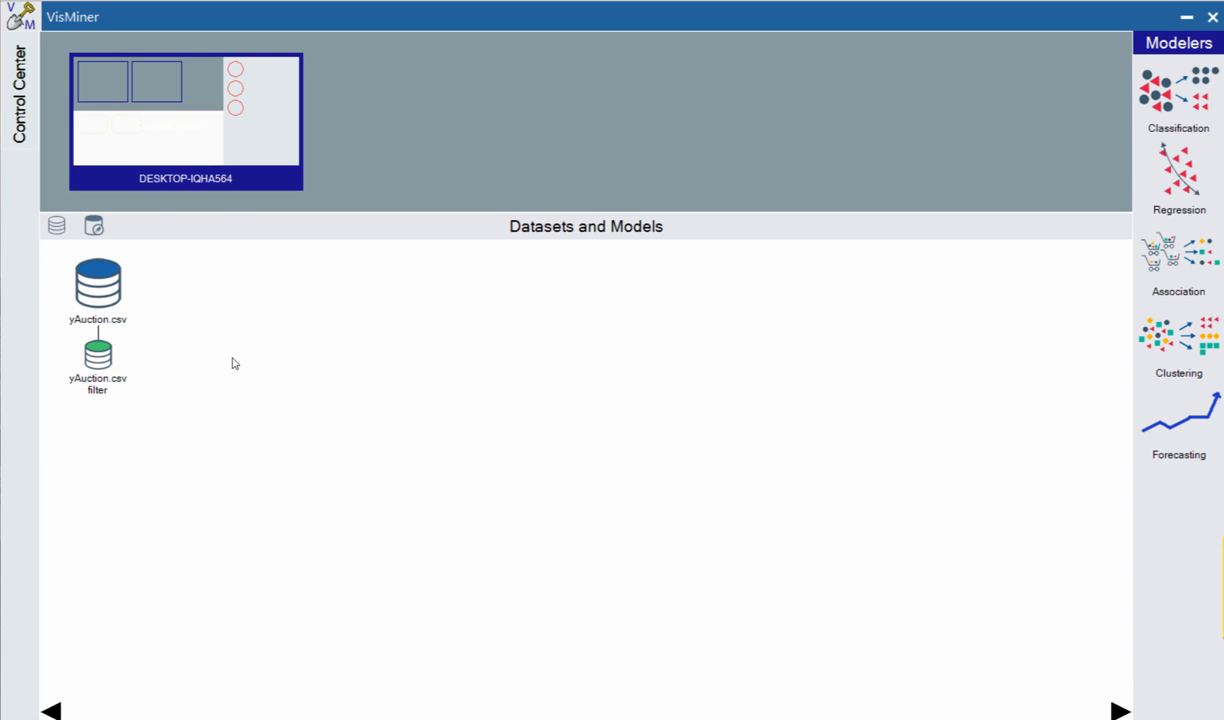
Step: Create a dataset from the difference between yAuction.csv and its filtered subset
{"action": "mouse_move", "coordinate": [105, 364]}
{"action": "left_click_drag", "start_coordinate": [101, 366], "coordinate": [110, 303]}
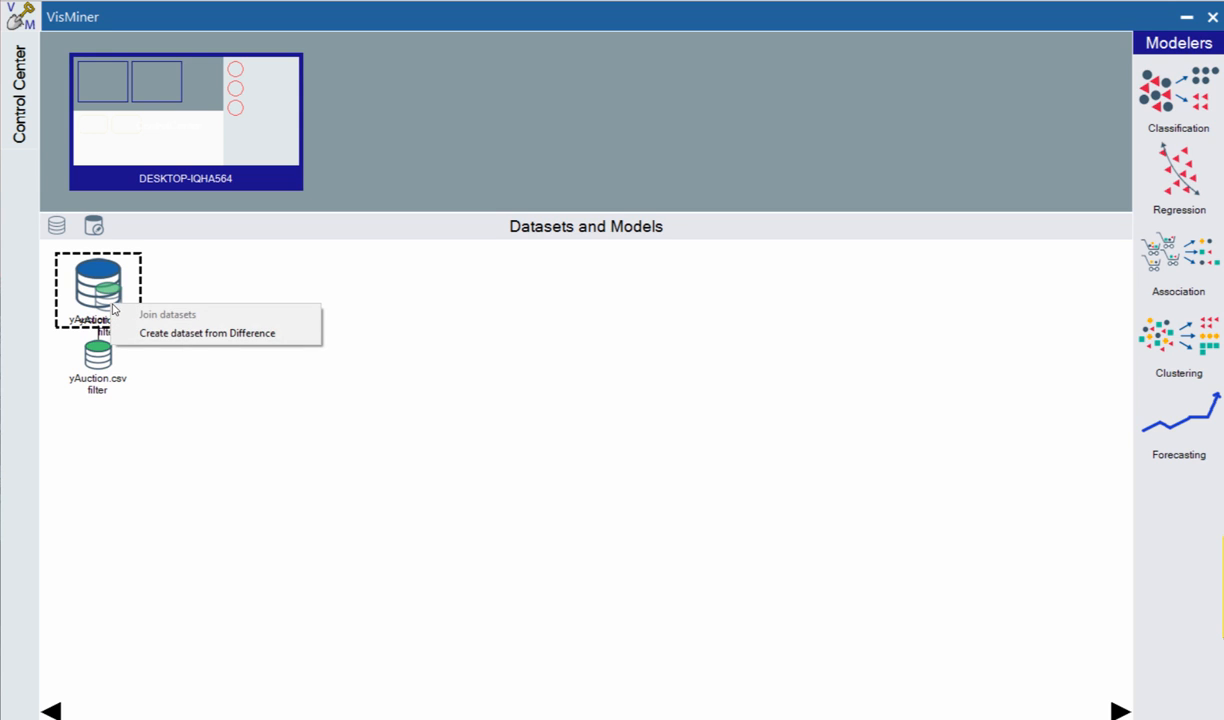
{"action": "left_click", "coordinate": [211, 334]}
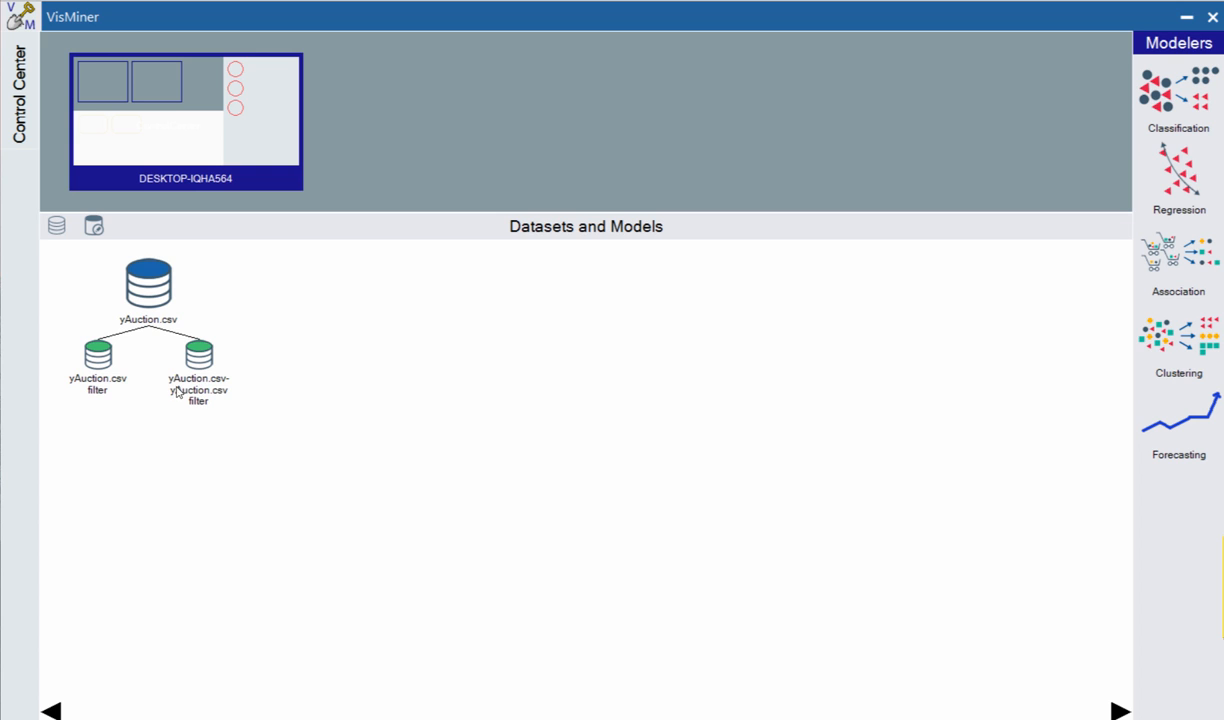
{"action": "mouse_move", "coordinate": [102, 362]}
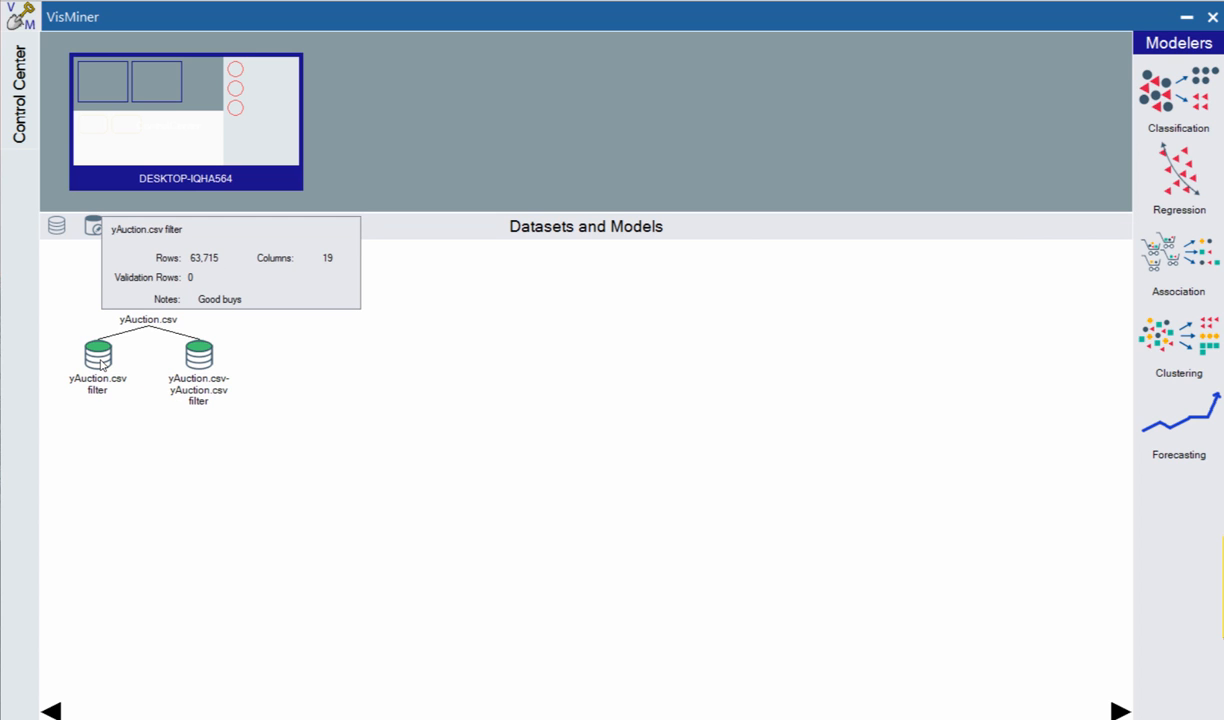
Step: Rename the difference dataset as BadBuys, keeping its notes, and save the change
{"action": "right_click", "coordinate": [196, 391]}
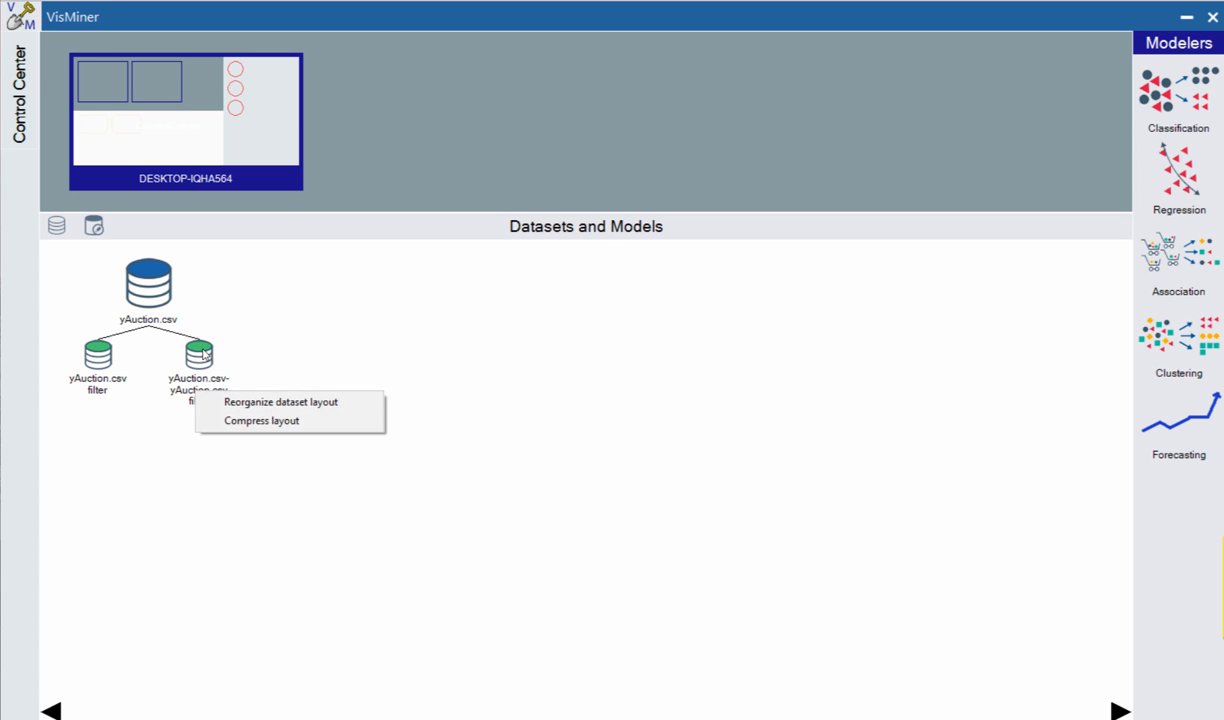
{"action": "left_click", "coordinate": [203, 352]}
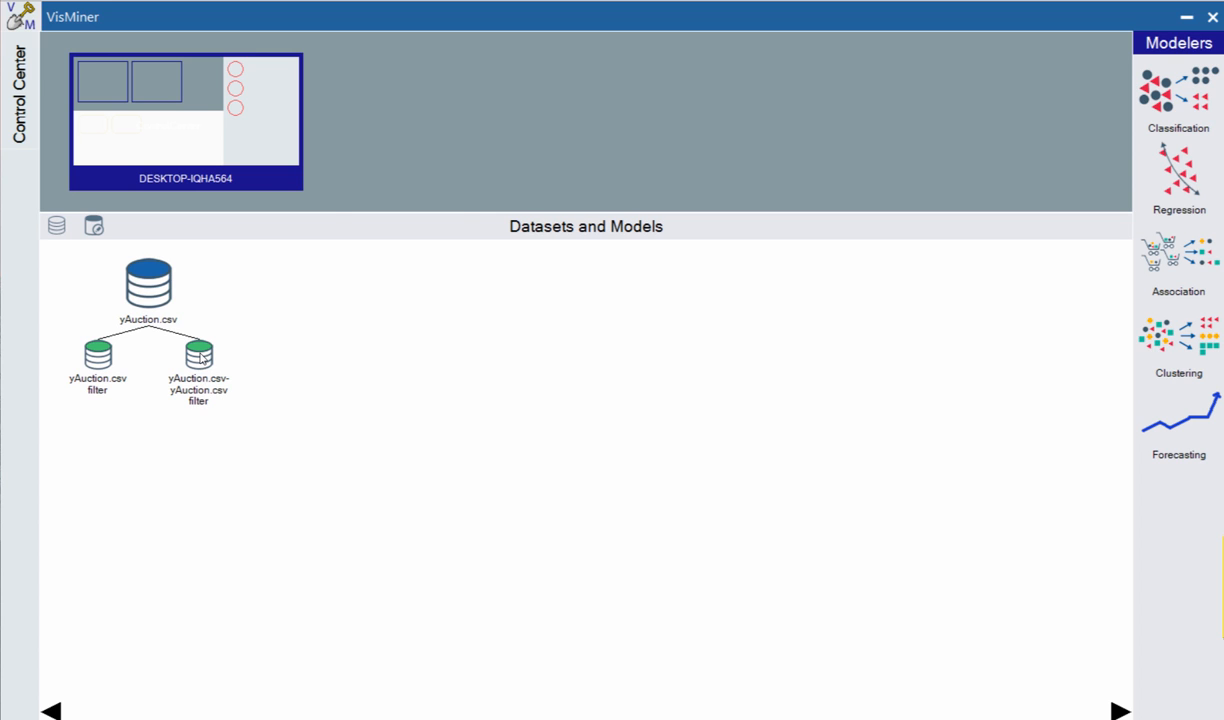
{"action": "mouse_move", "coordinate": [204, 360]}
{"action": "right_click", "coordinate": [203, 352]}
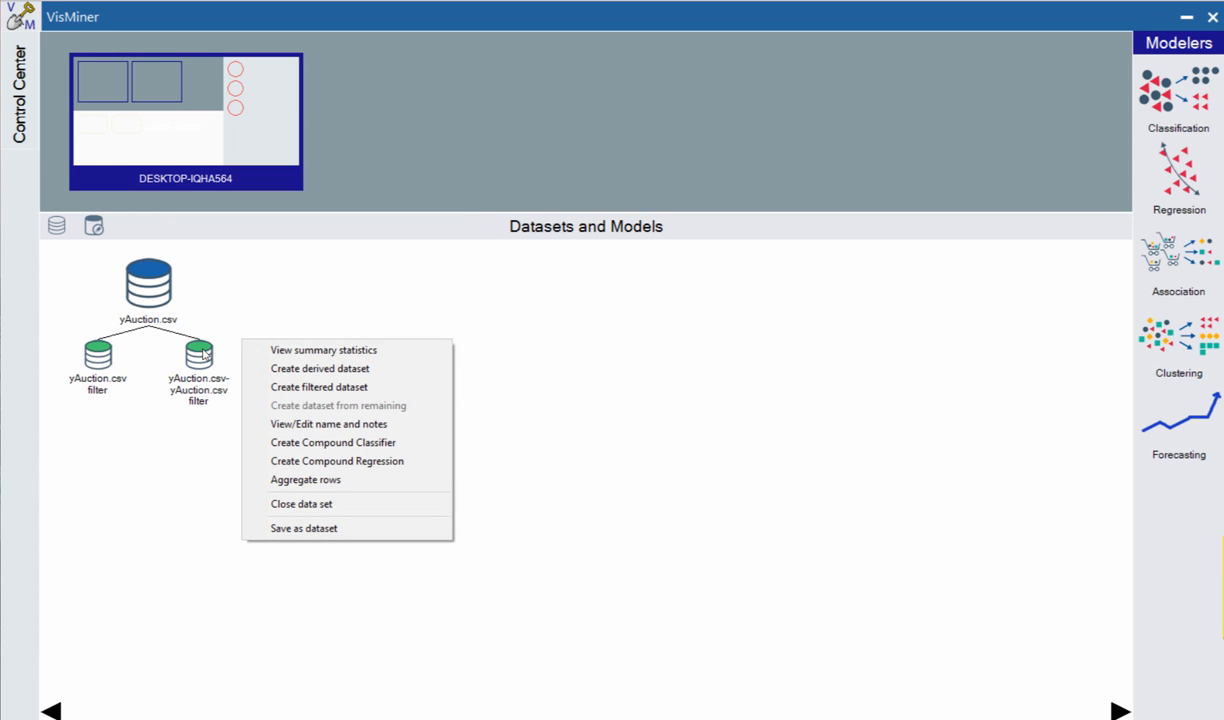
{"action": "left_click", "coordinate": [298, 428]}
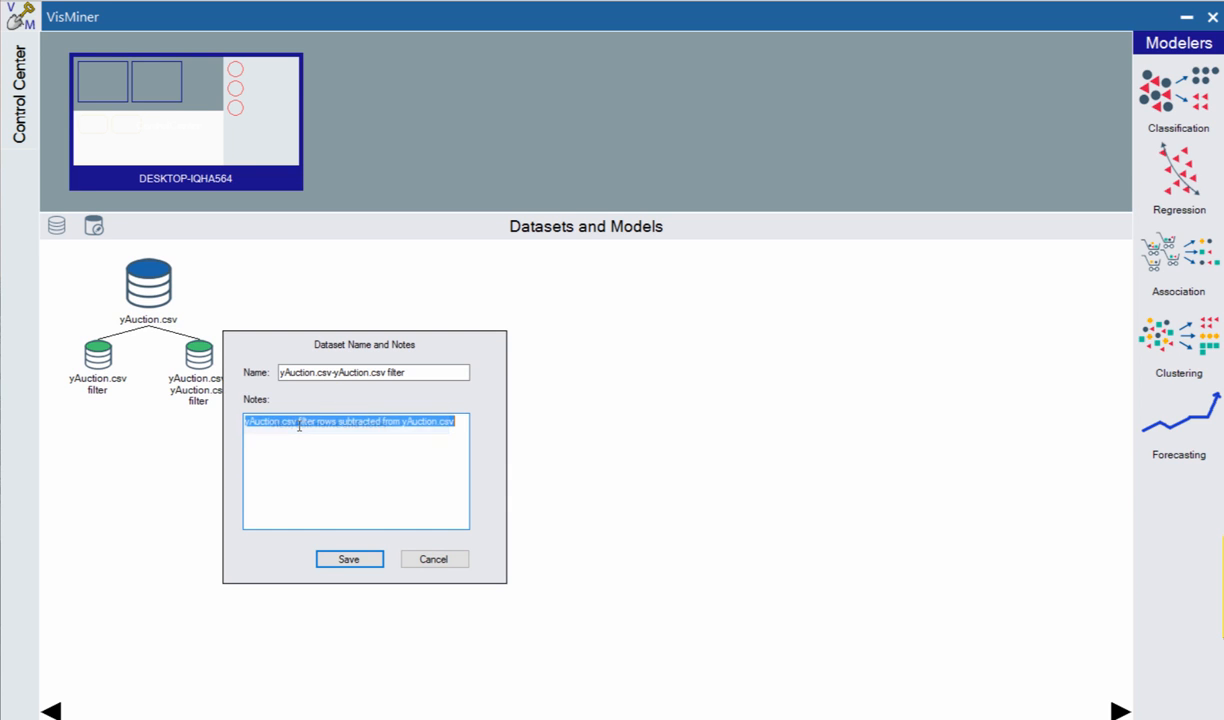
{"action": "left_click", "coordinate": [415, 373]}
{"action": "left_click_drag", "start_coordinate": [415, 373], "coordinate": [244, 366]}
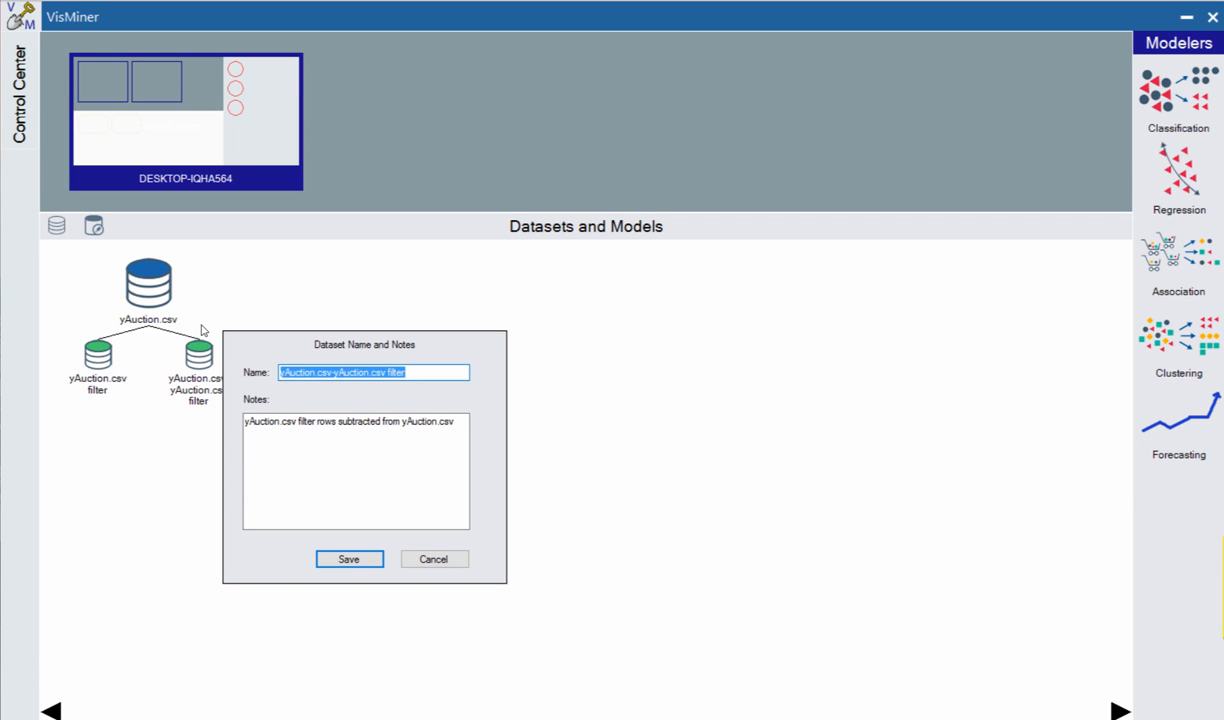
{"action": "type", "text": "Bad"}
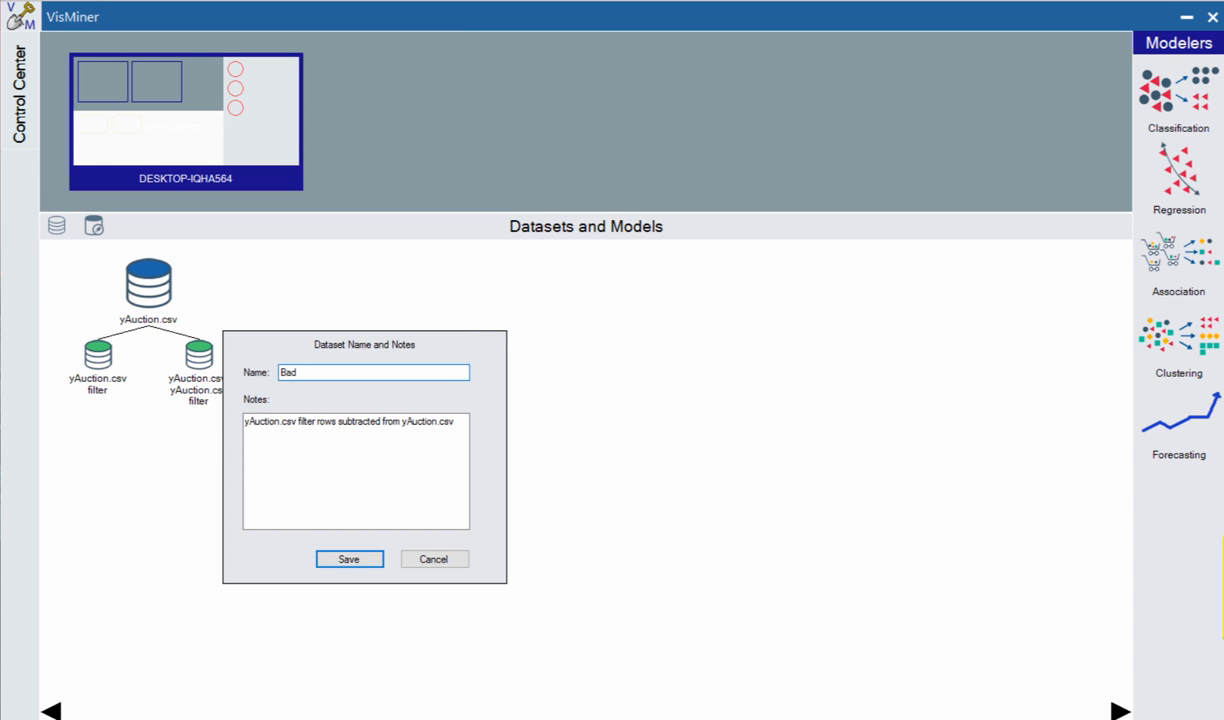
{"action": "type", "text": "Buys"}
{"action": "left_click", "coordinate": [352, 561]}
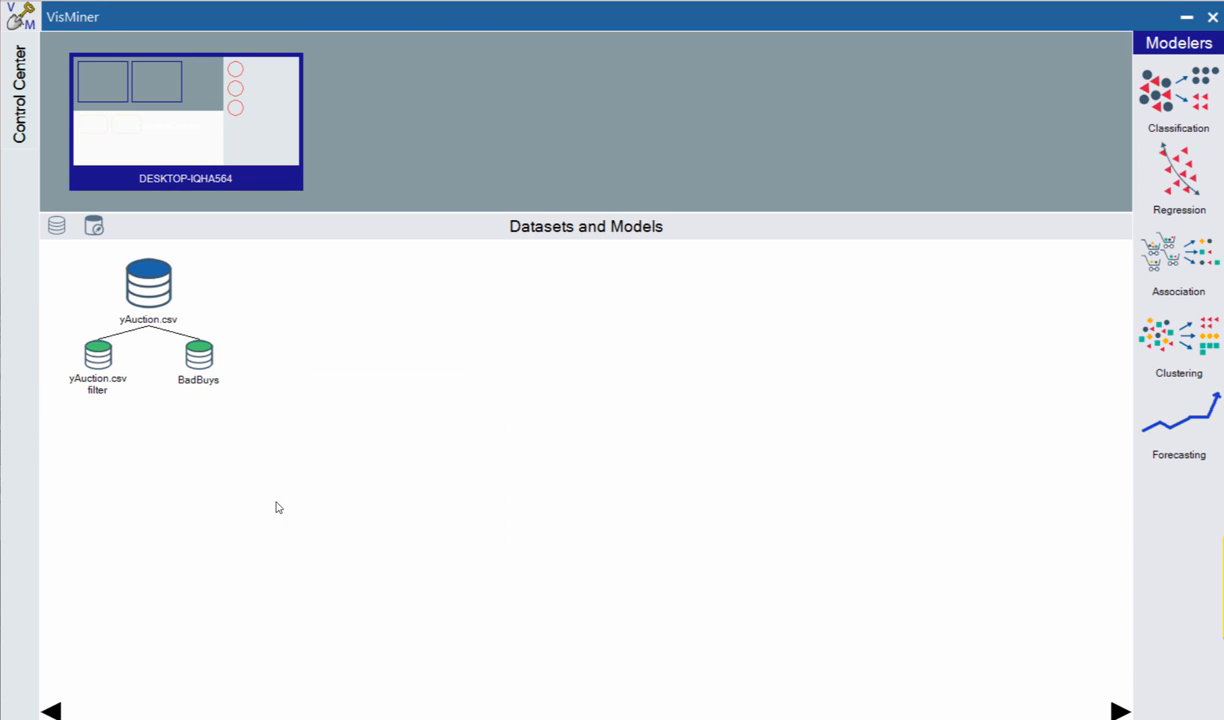
Step: Rename the yAuction.csv filter dataset as GoodBuys
{"action": "right_click", "coordinate": [103, 365]}
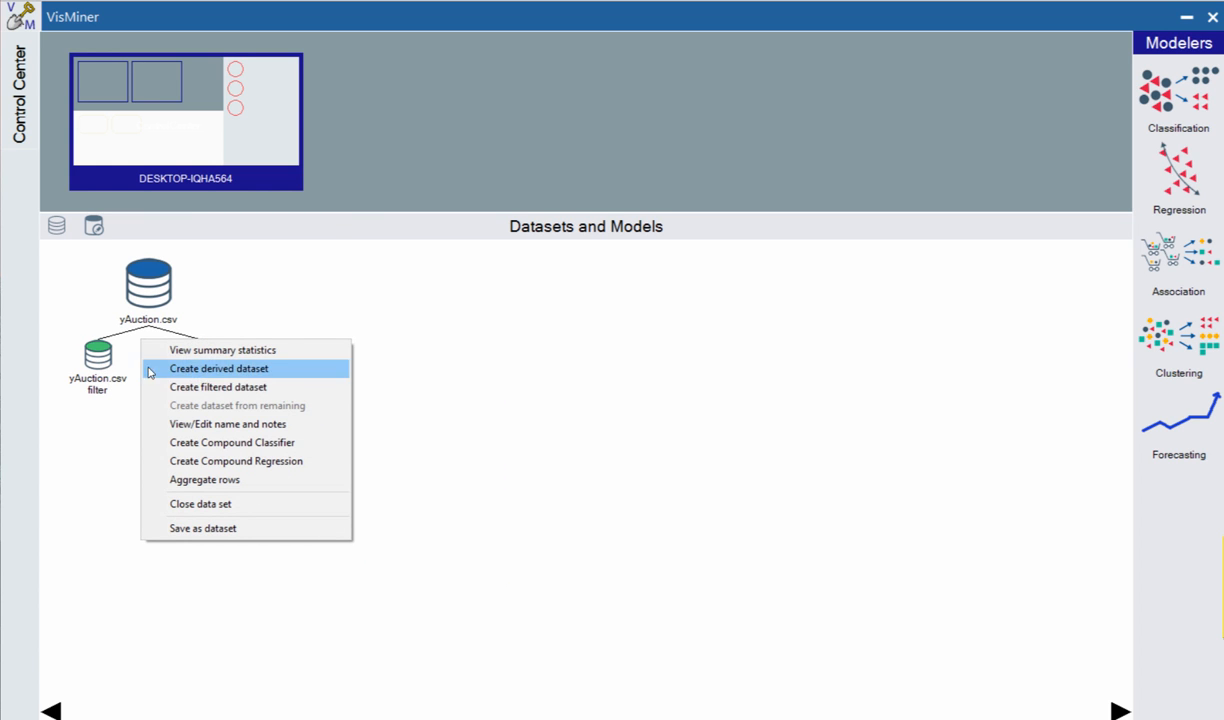
{"action": "left_click", "coordinate": [212, 424]}
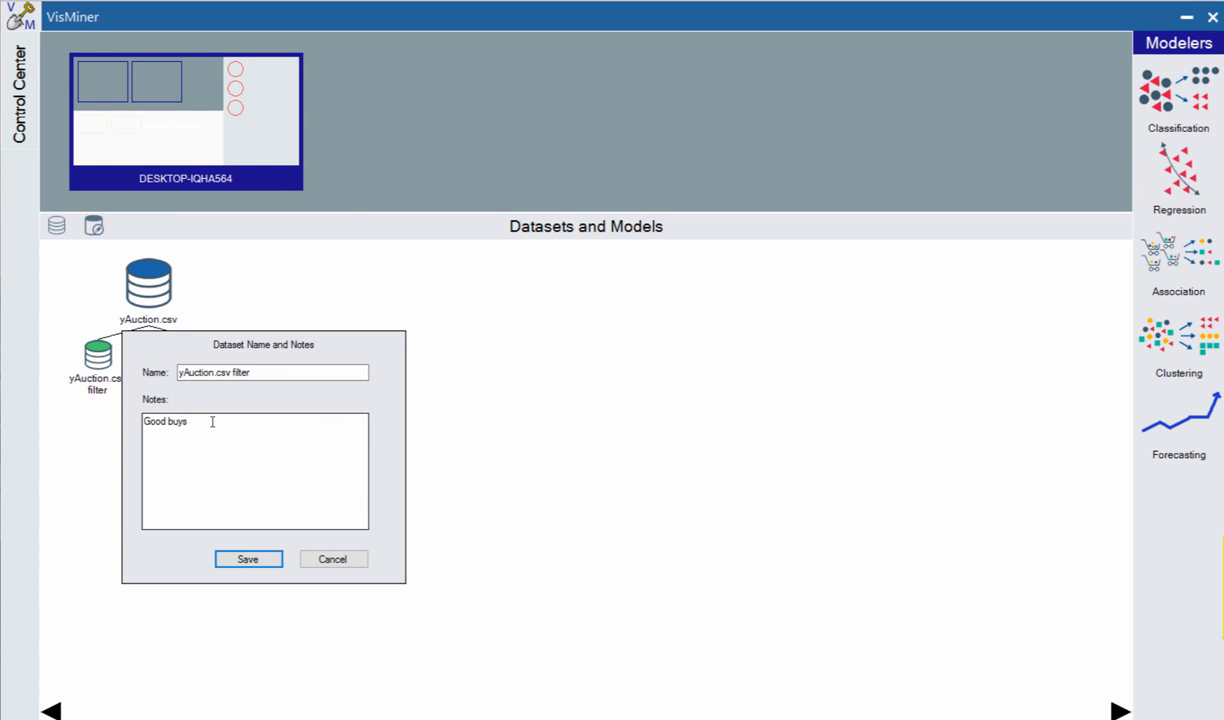
{"action": "left_click_drag", "start_coordinate": [252, 372], "coordinate": [180, 371]}
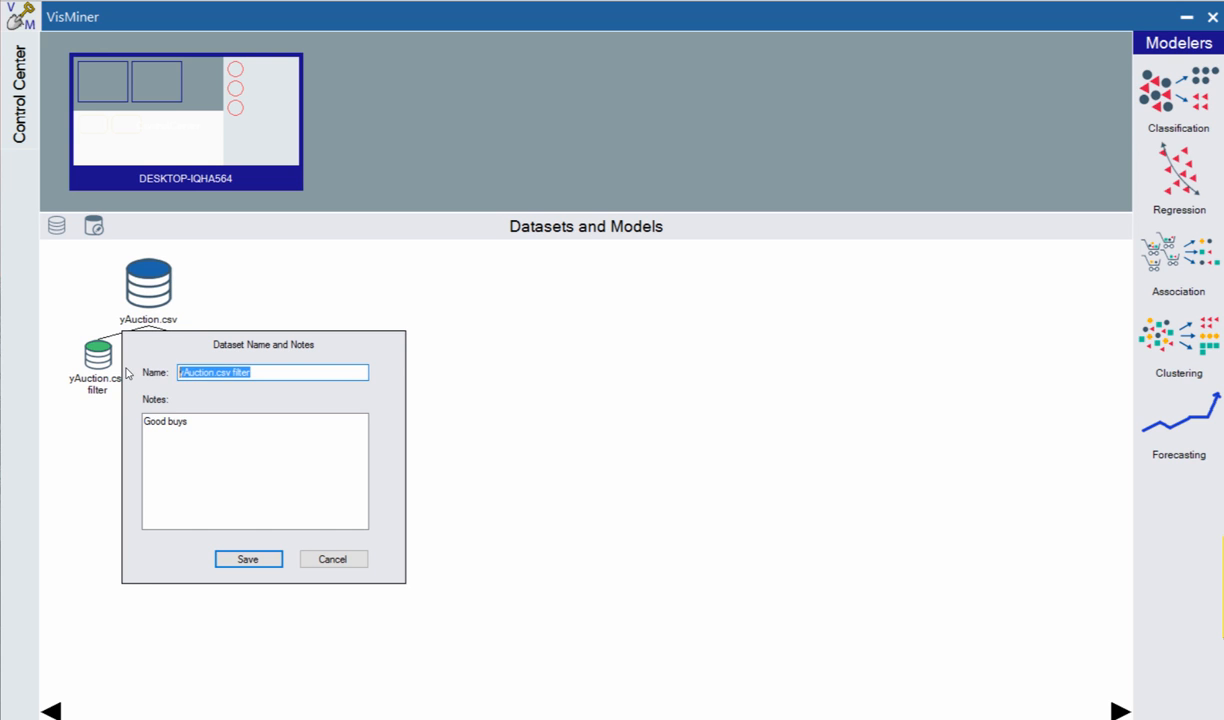
{"action": "type", "text": "GoodBuys"}
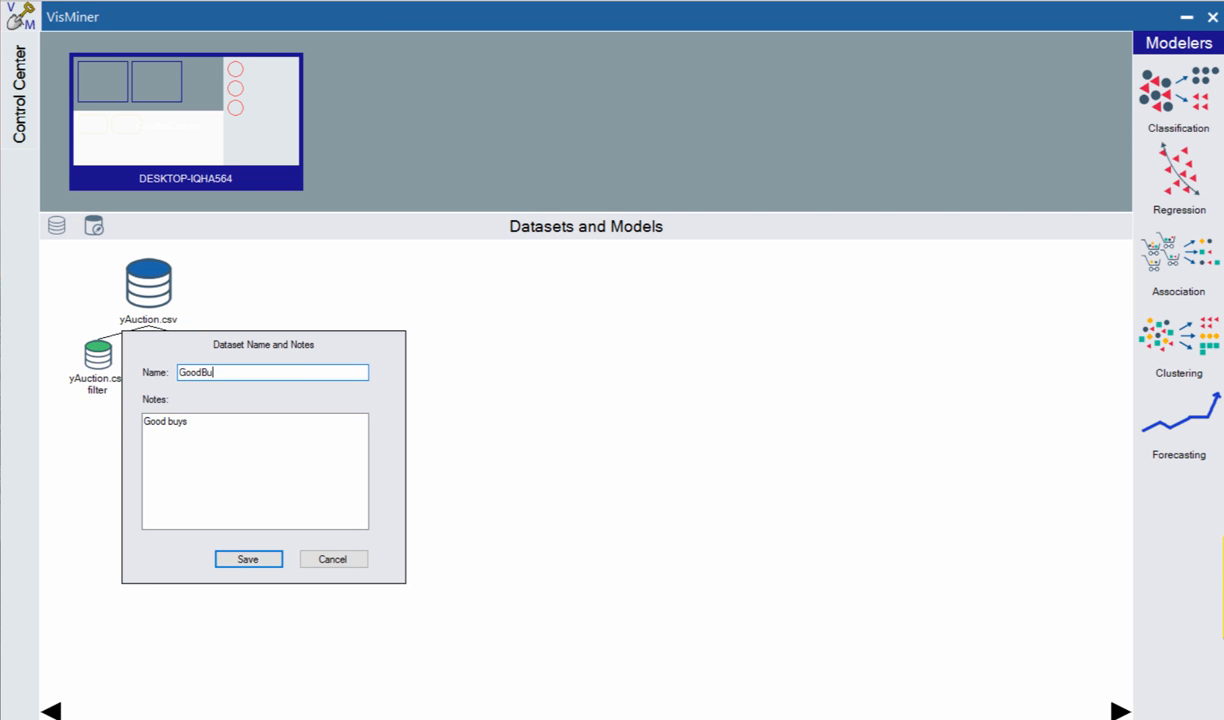